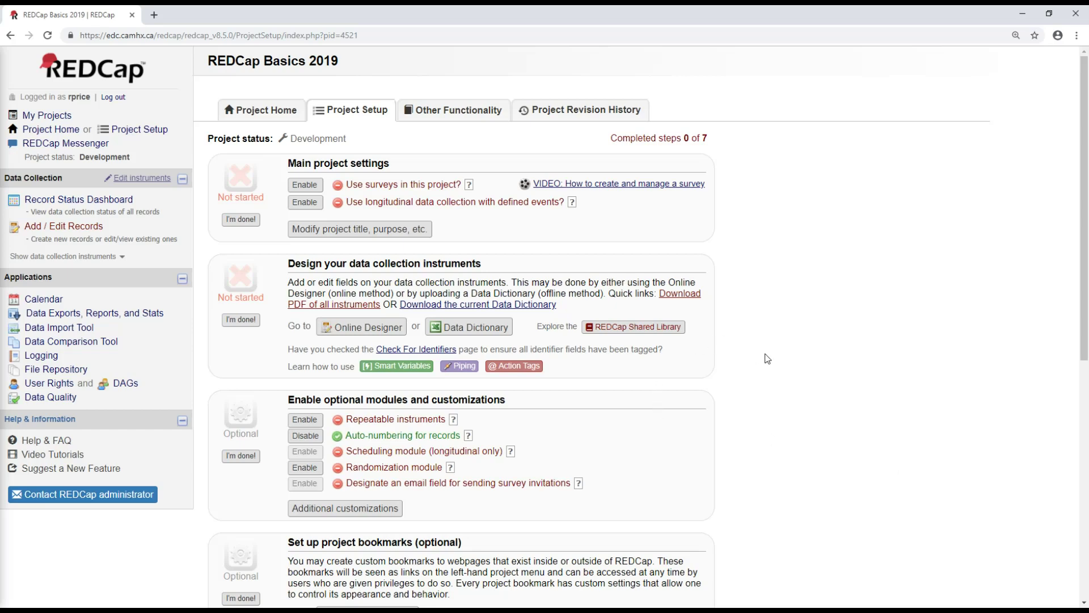
# From Online Designer, download the Demographics instrument as an instrument ZIP file.
pyautogui.click(375, 335)
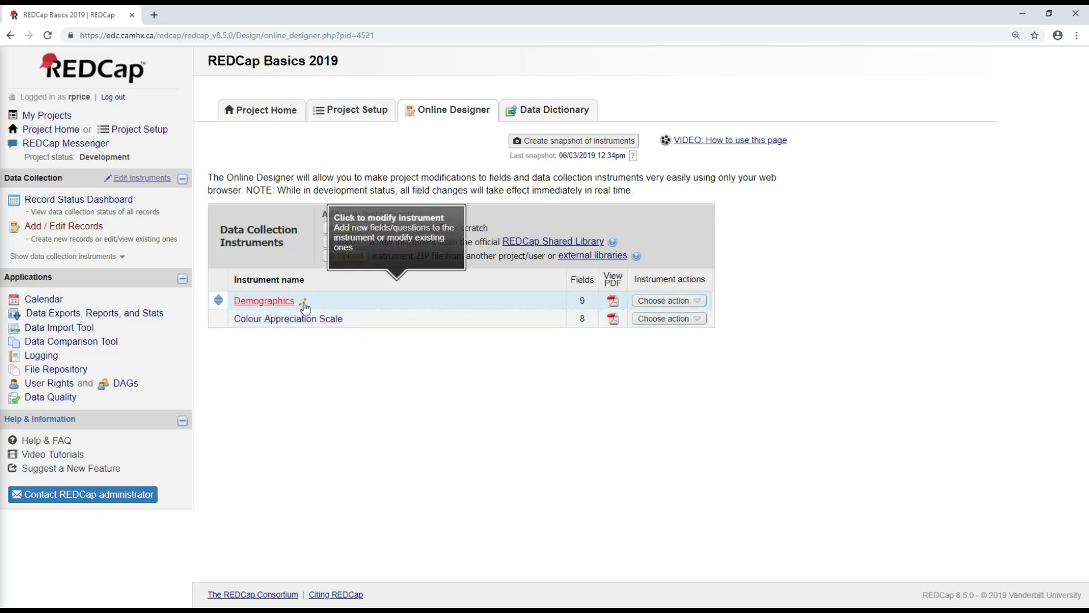
pyautogui.click(687, 303)
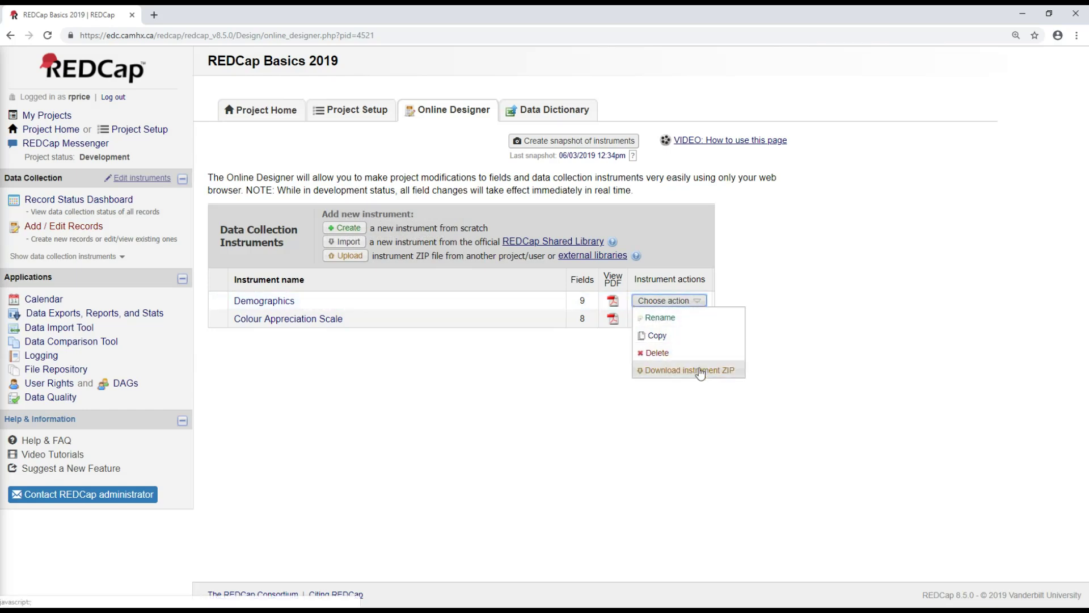
pyautogui.click(700, 370)
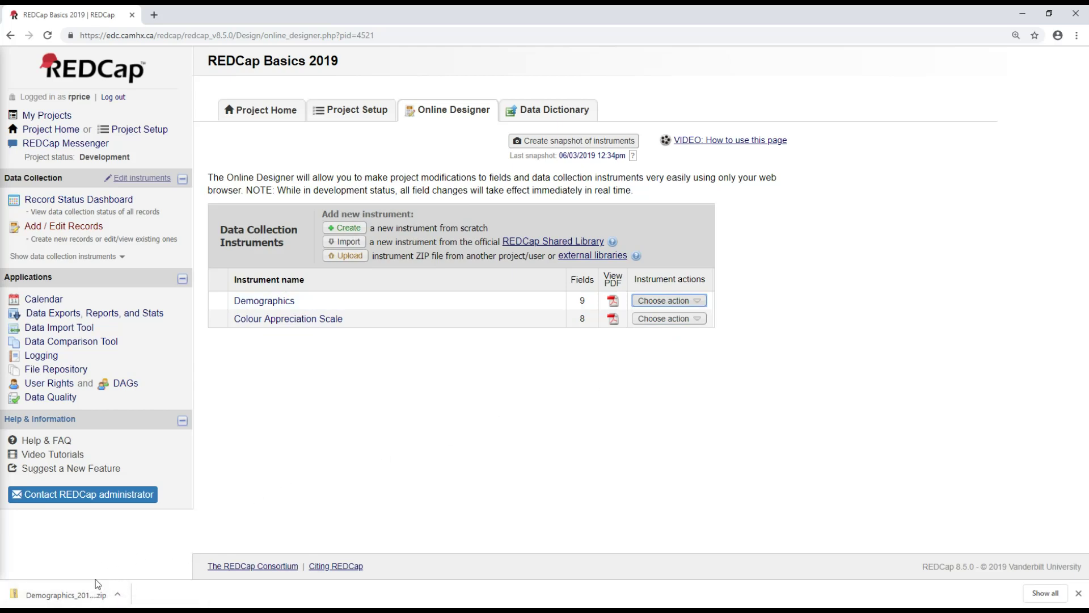
# Open the downloaded Demographics_2019-06-03_1433 ZIP to view its instrument and OriginID files.
pyautogui.click(94, 595)
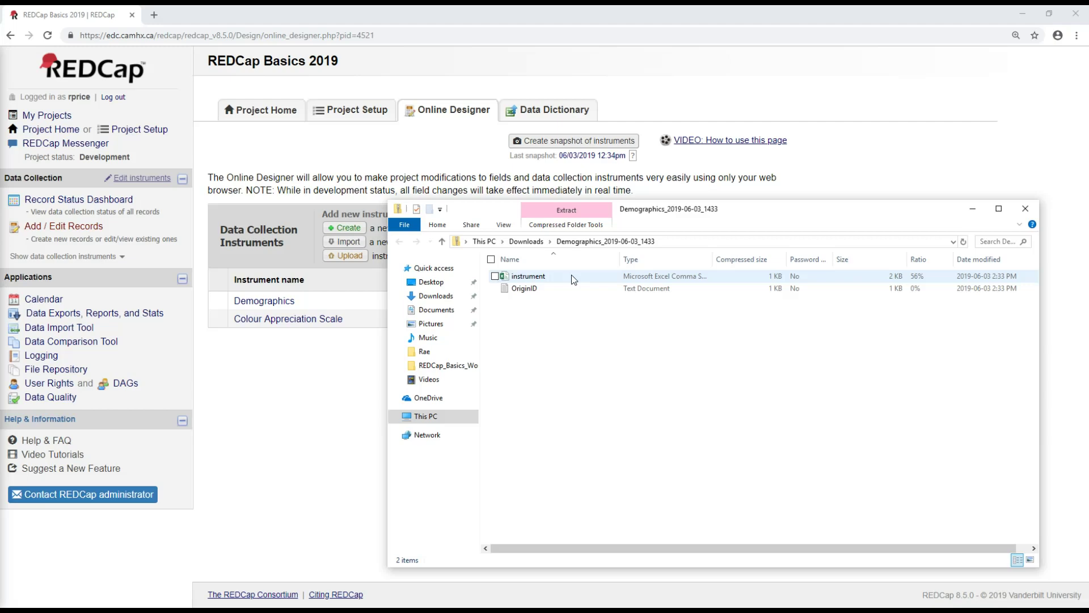
# Open the instrument file in Excel and widen columns A and B to show full field and form names.
pyautogui.doubleClick(570, 274)
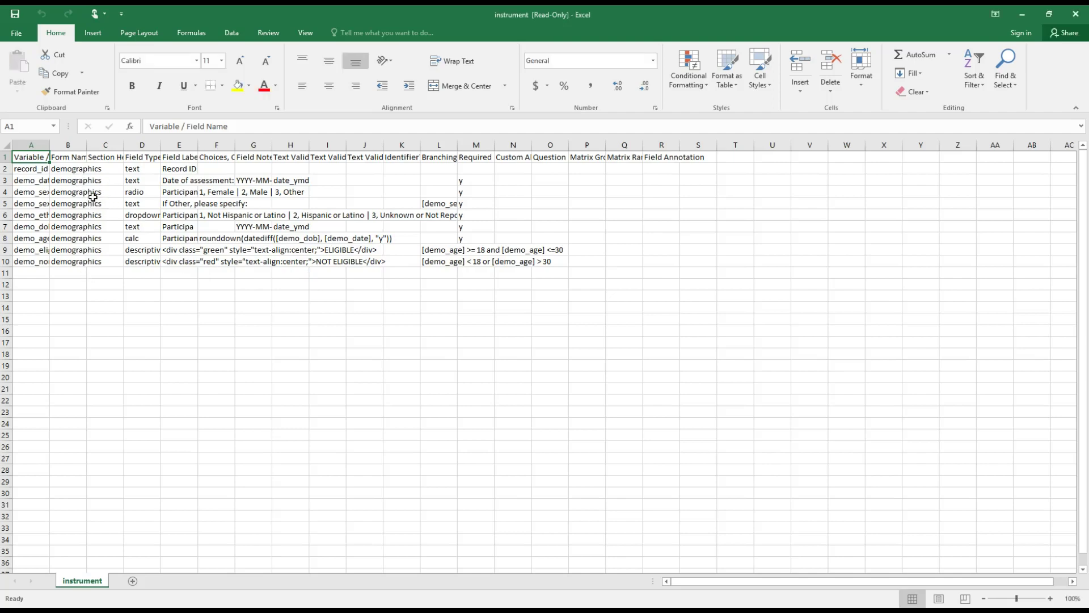
pyautogui.moveTo(56, 146); pyautogui.dragTo(119, 164)
pyautogui.click(129, 235)
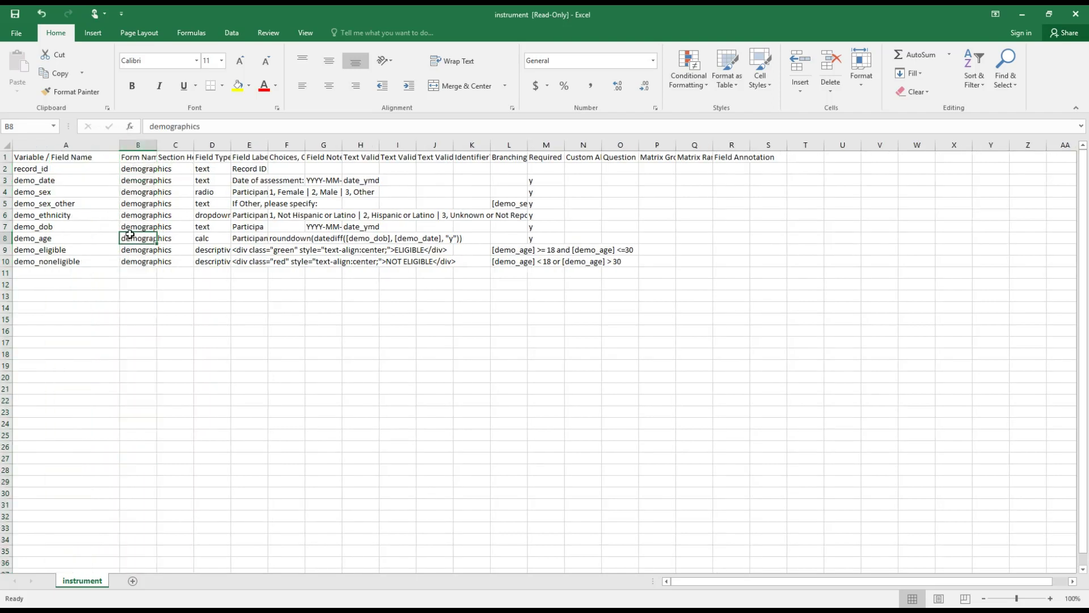
pyautogui.click(161, 145)
pyautogui.click(153, 178)
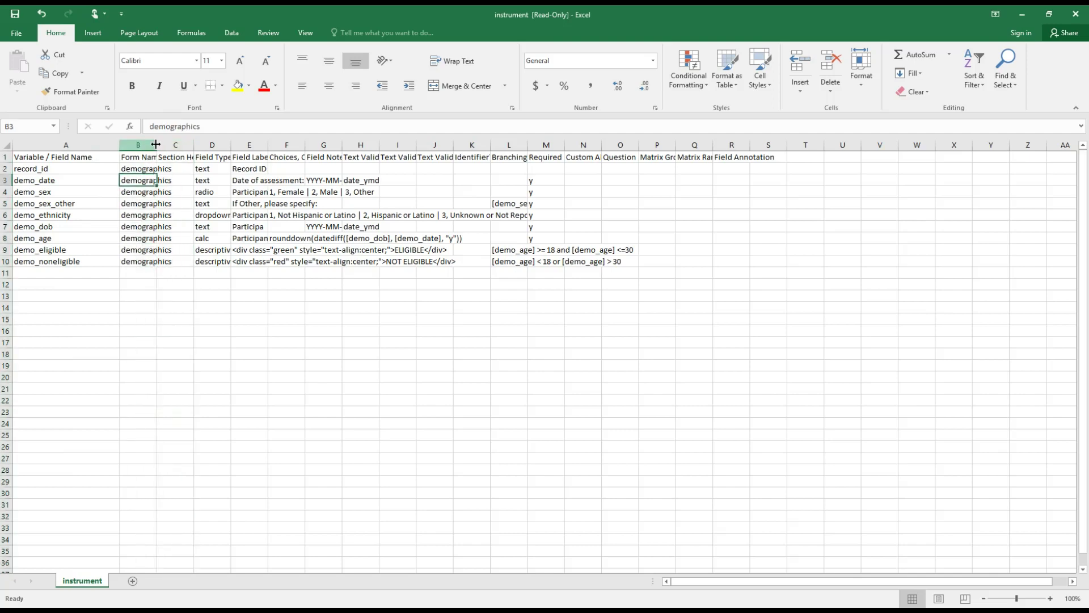
pyautogui.moveTo(156, 145); pyautogui.dragTo(188, 145)
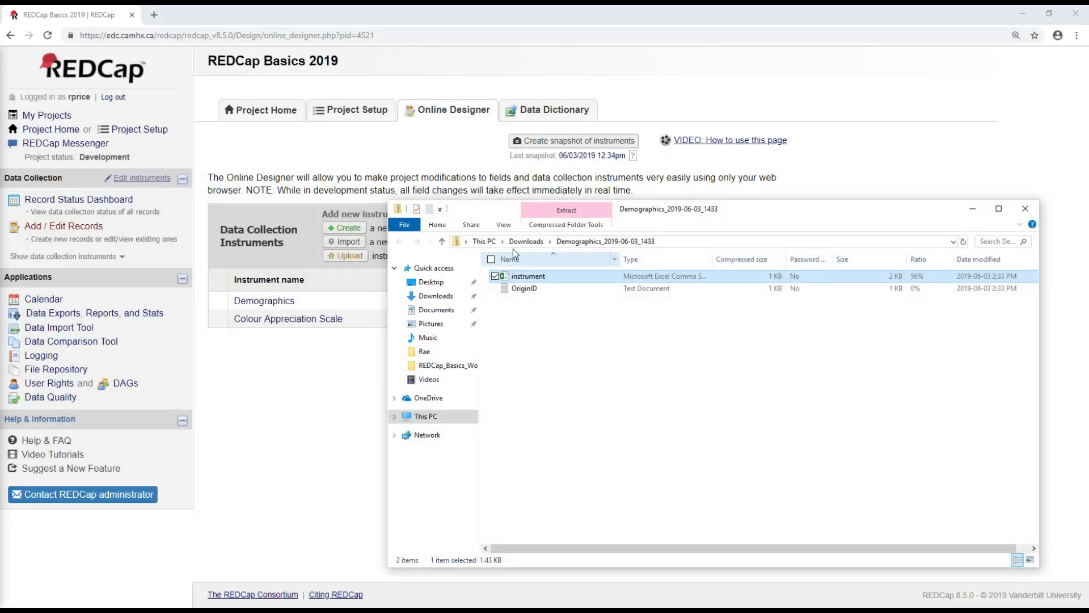
# Return to the Downloads folder and close File Explorer.
pyautogui.click(526, 241)
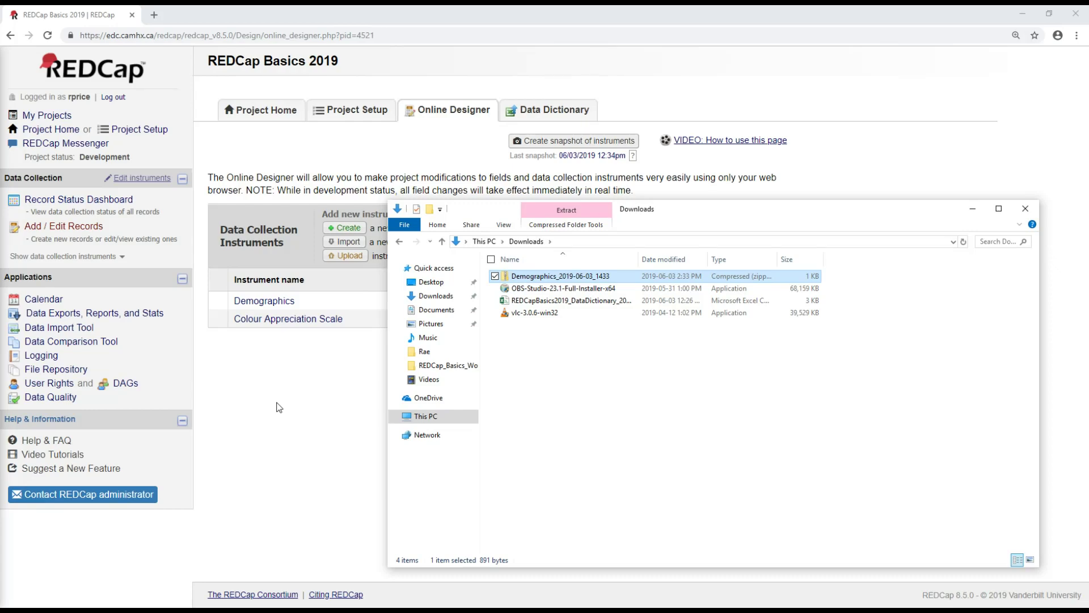
pyautogui.click(279, 407)
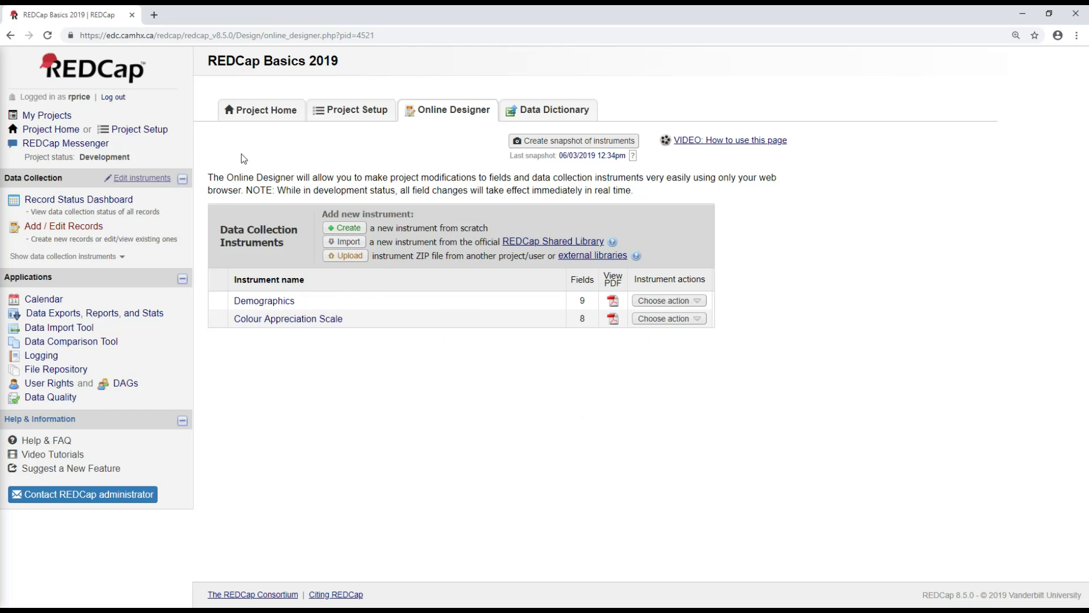
# Start a new project titled 'CAMH Data Dictionary' with purpose Other, specified as 'Data Dictionary'.
pyautogui.click(52, 118)
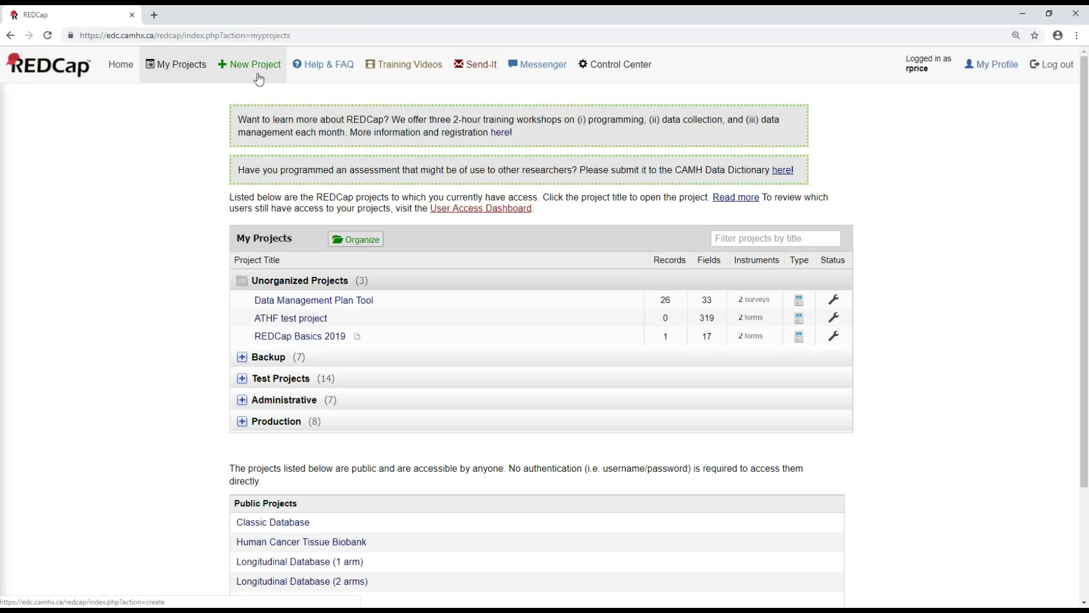
pyautogui.click(259, 78)
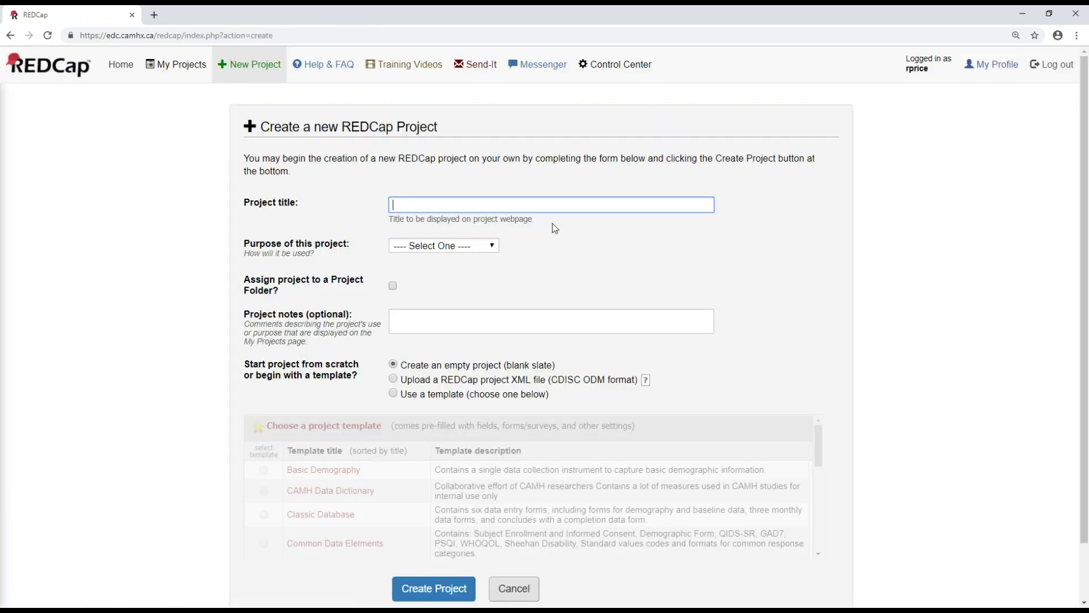
pyautogui.write('CAMH Data Dictionar')
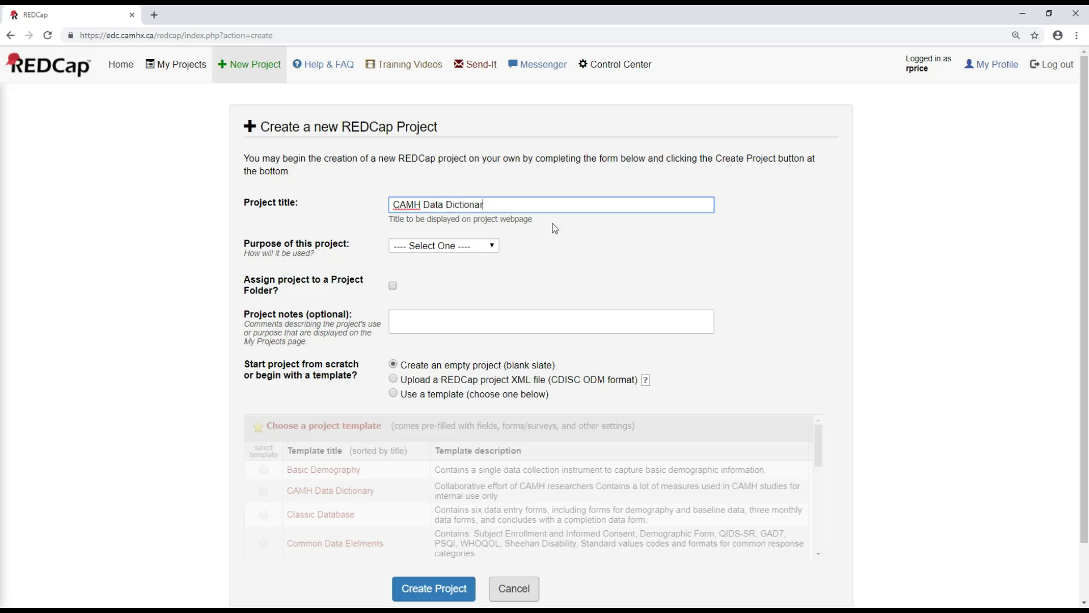
pyautogui.write('y')
pyautogui.click(492, 246)
pyautogui.click(445, 356)
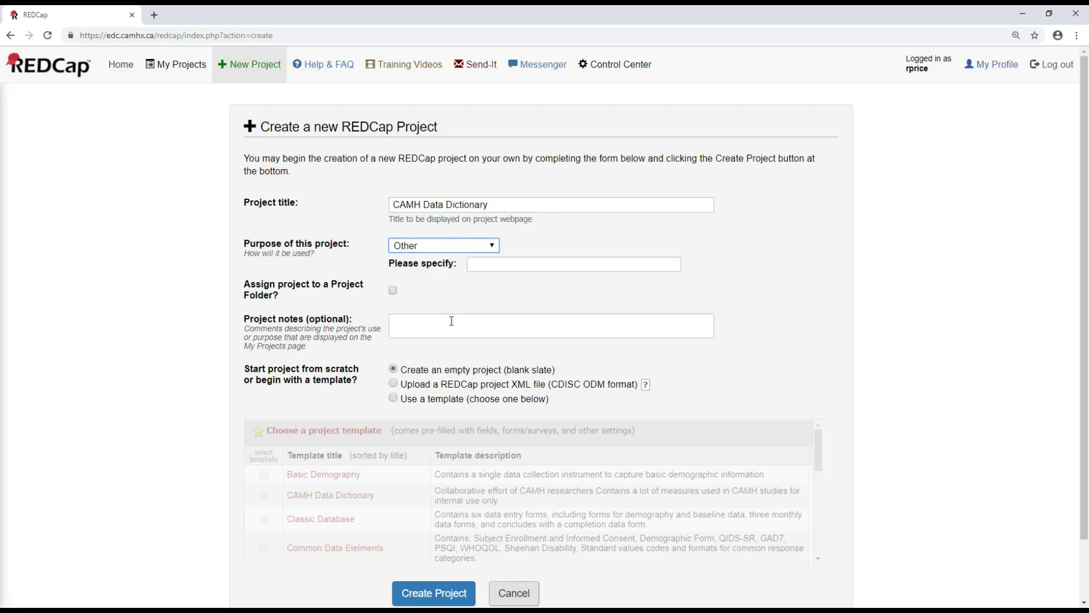
pyautogui.click(495, 262)
pyautogui.click(496, 262)
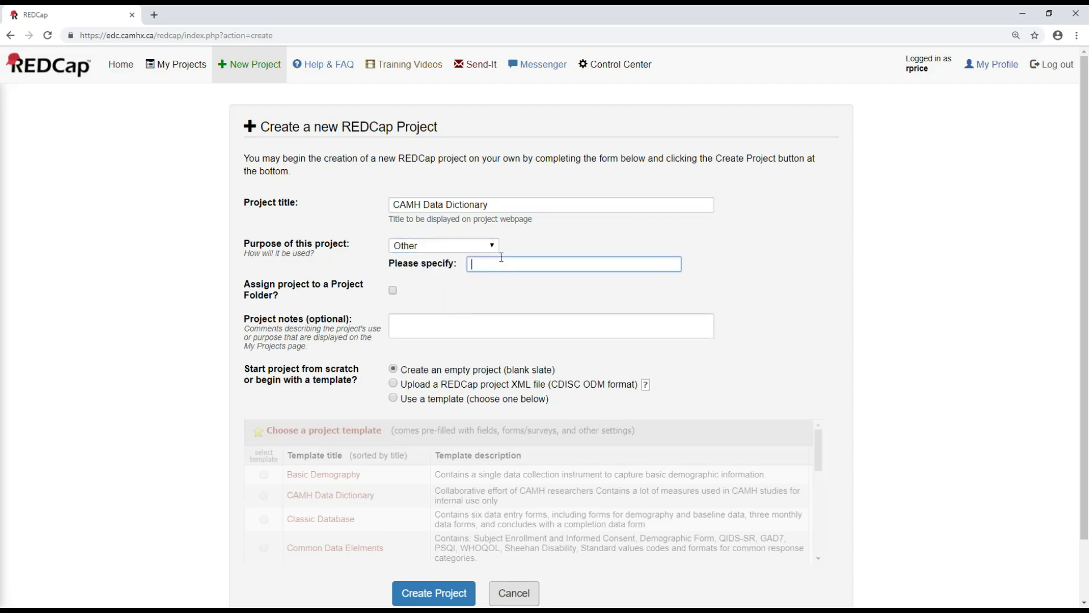
pyautogui.write('Data Dictionary')
# Base the project on the CAMH Data Dictionary template and create it.
pyautogui.click(393, 399)
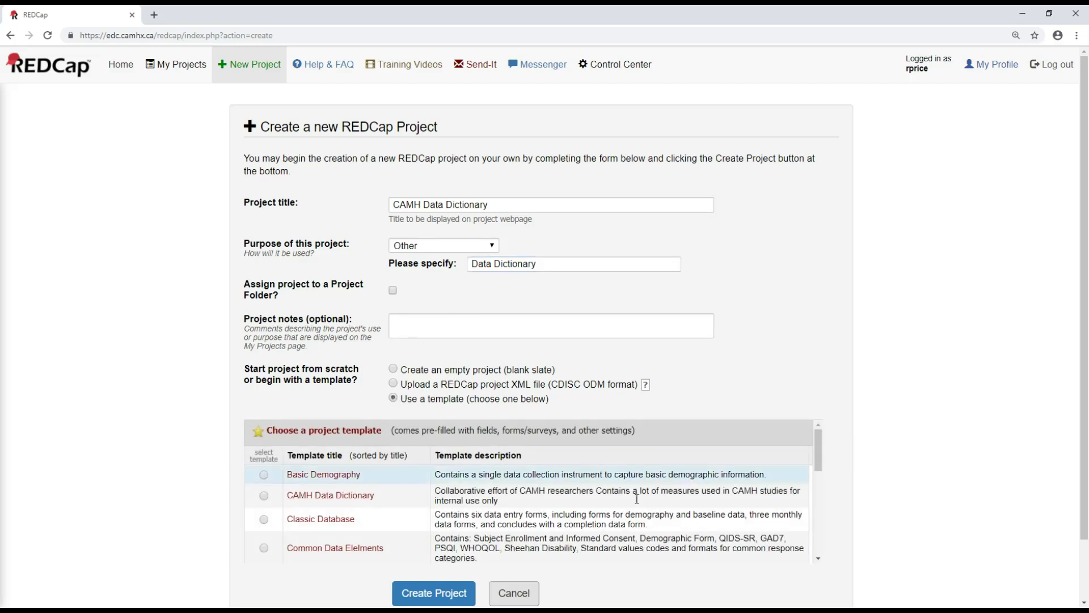
pyautogui.moveTo(818, 451); pyautogui.dragTo(818, 456)
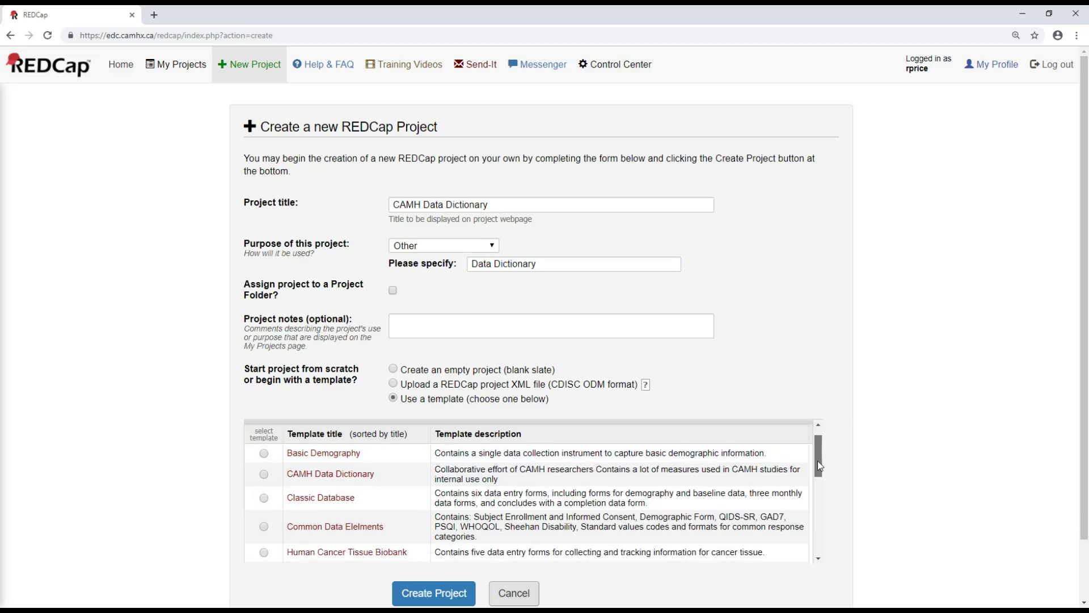
pyautogui.click(264, 475)
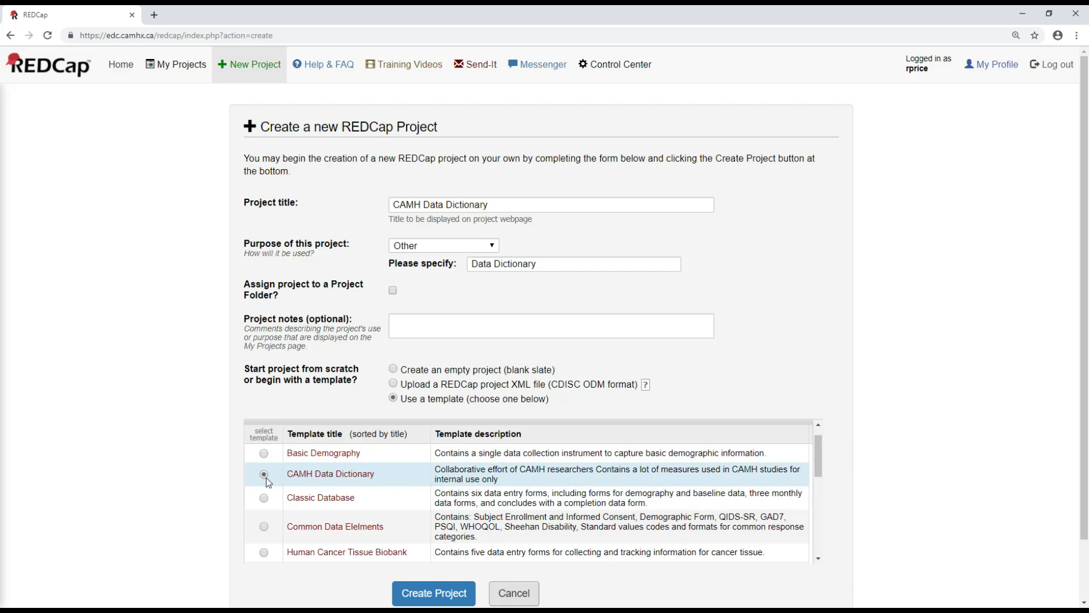
pyautogui.click(406, 587)
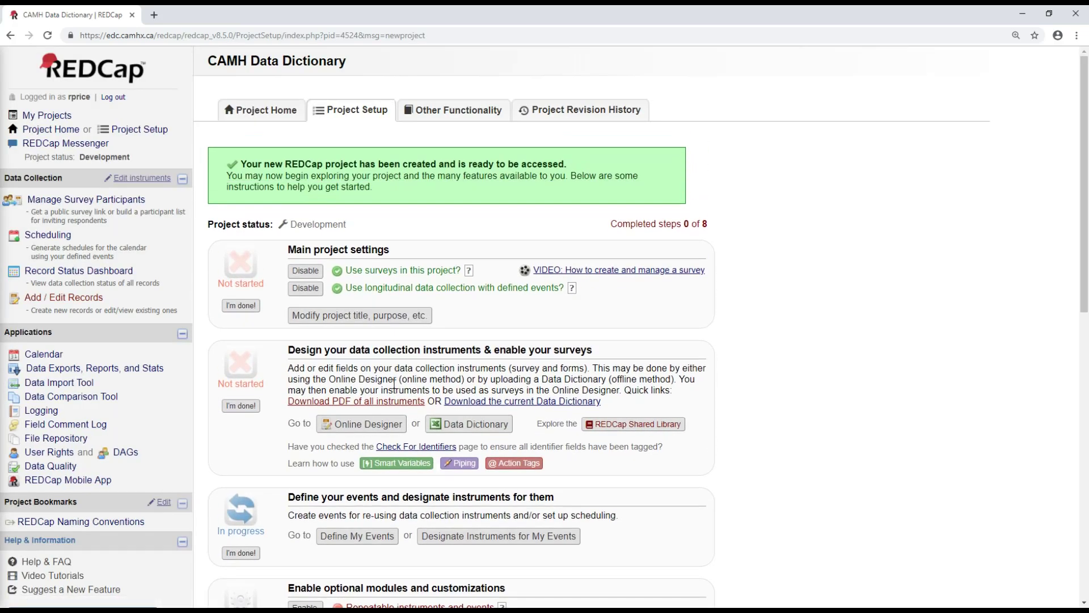
# Open the Online Designer from the new project's setup page.
pyautogui.click(376, 422)
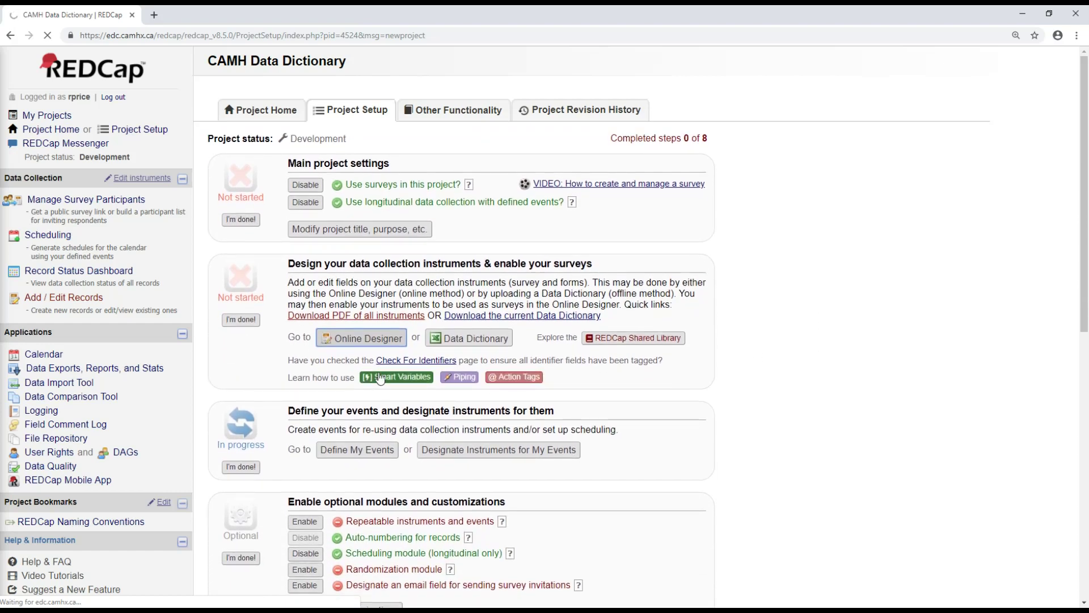
# Browse the template's instruments from Record Id and _CHANGELOG down to SCID IV-TR Summary Sheet.
pyautogui.click(378, 340)
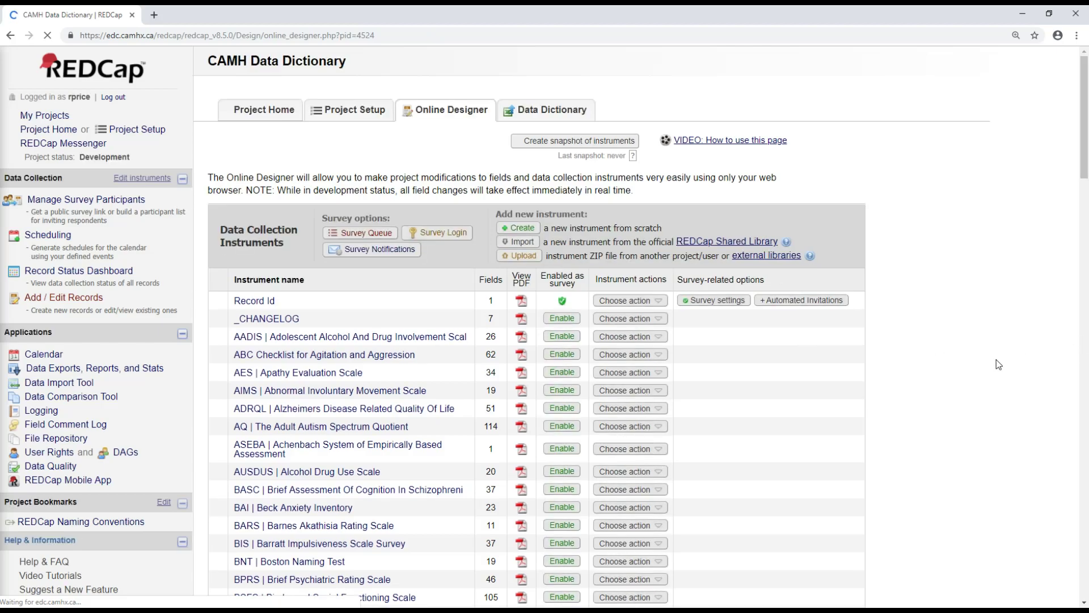
pyautogui.scroll(-3, 925, 370)
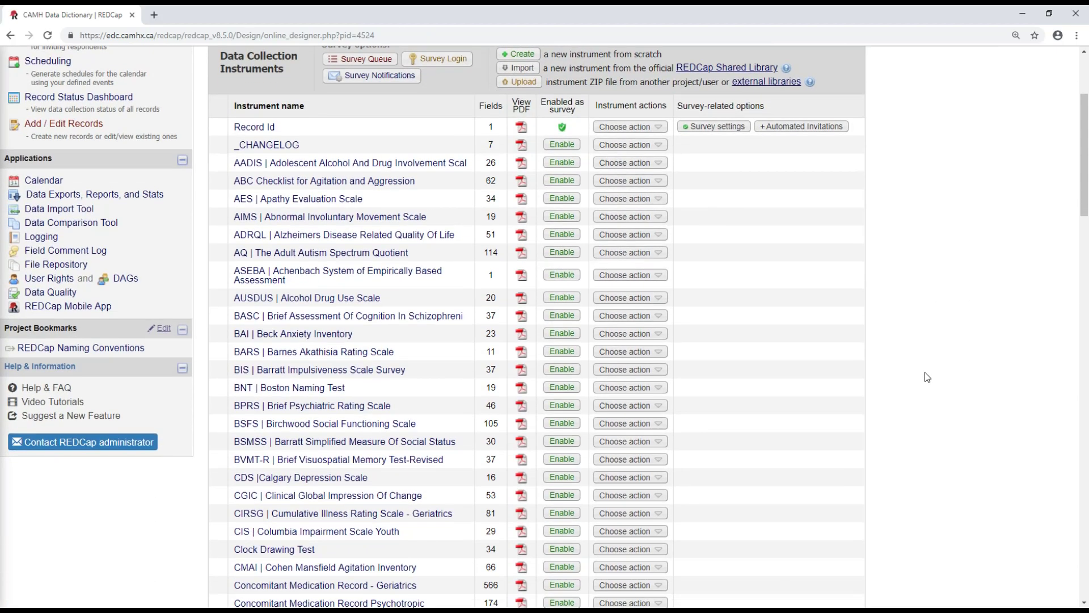
pyautogui.scroll(-14, 927, 378)
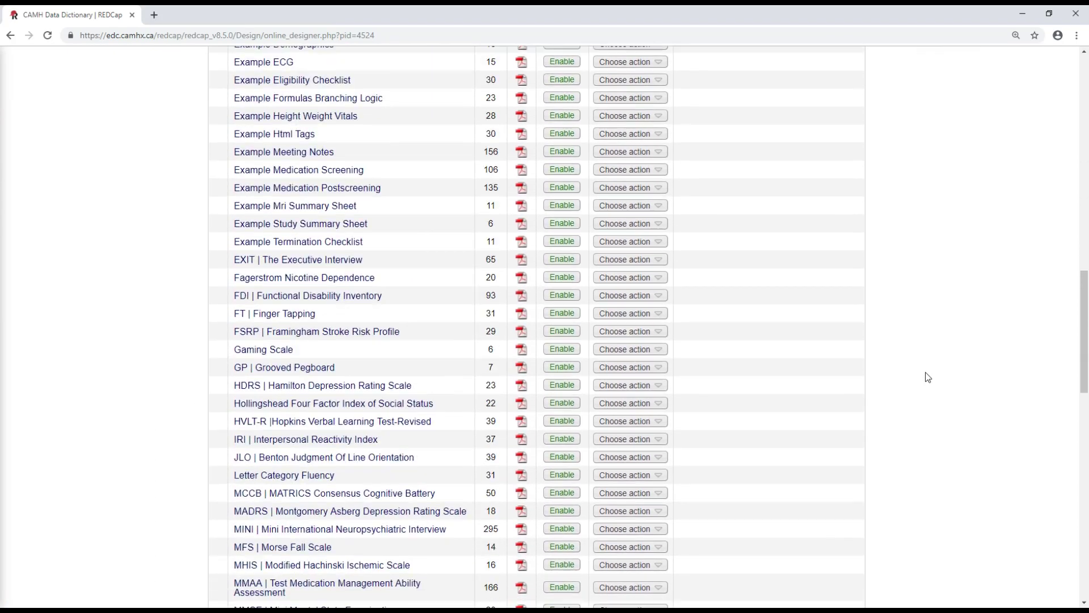
pyautogui.scroll(-10, 927, 377)
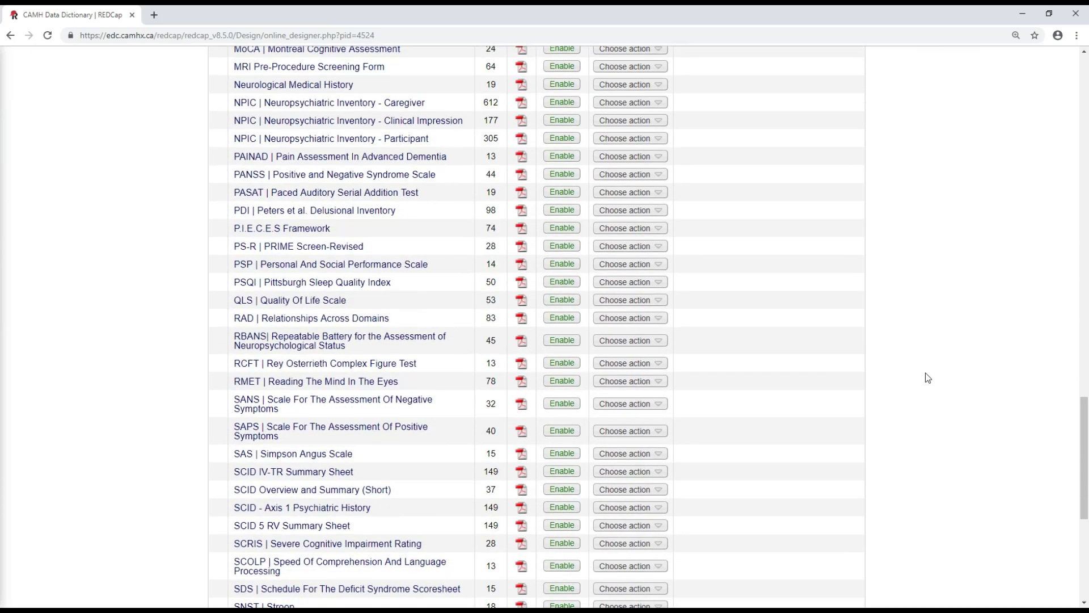
pyautogui.scroll(-6, 927, 377)
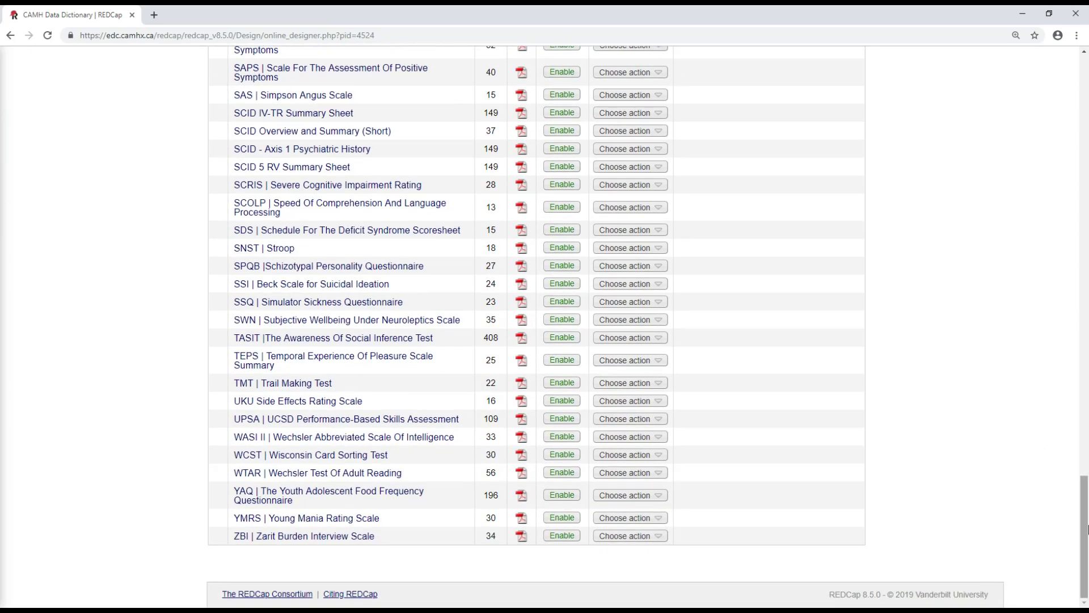
pyautogui.moveTo(1086, 532); pyautogui.dragTo(1085, 125)
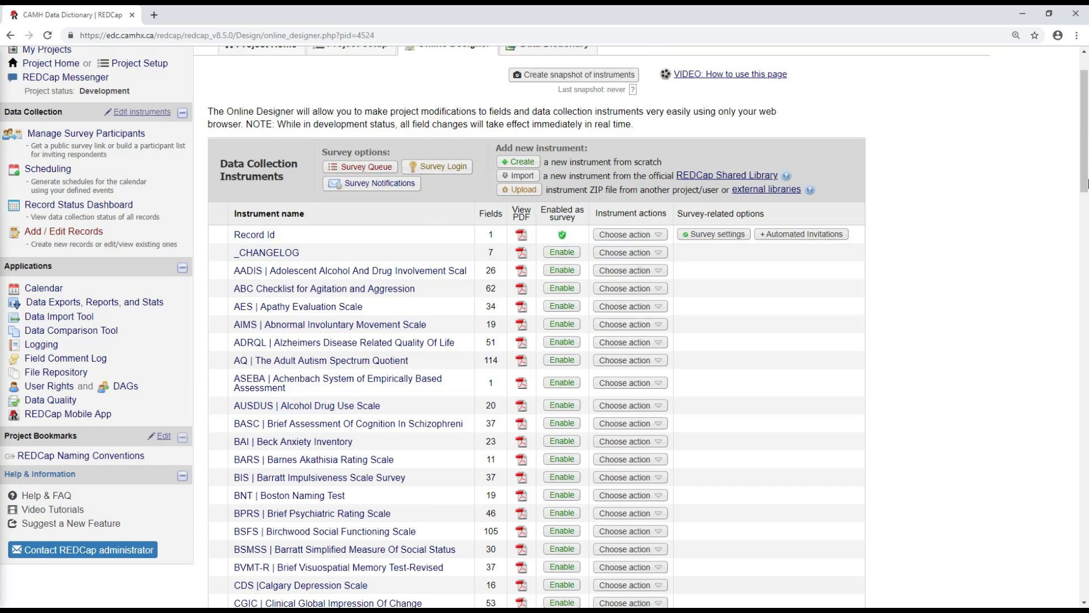
pyautogui.moveTo(1087, 183); pyautogui.dragTo(1074, 209)
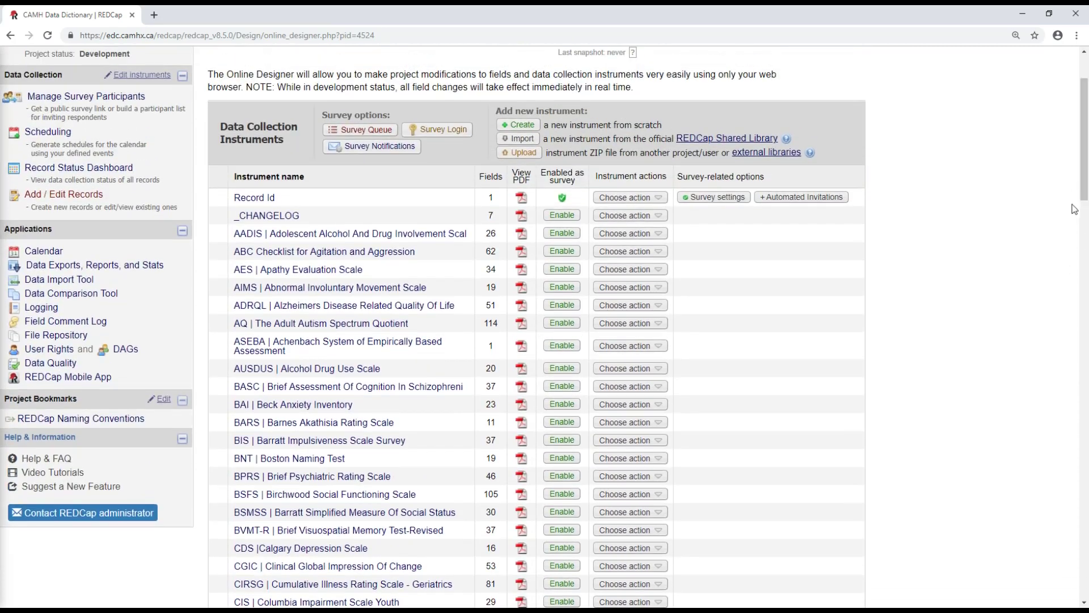
pyautogui.scroll(-6, 1003, 356)
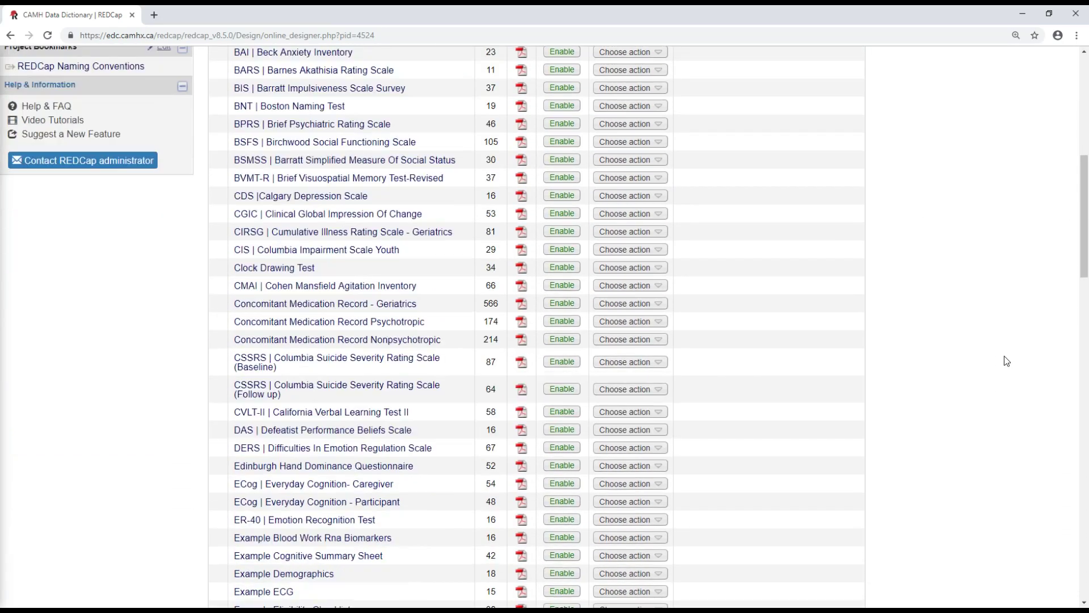
pyautogui.scroll(-15, 1004, 355)
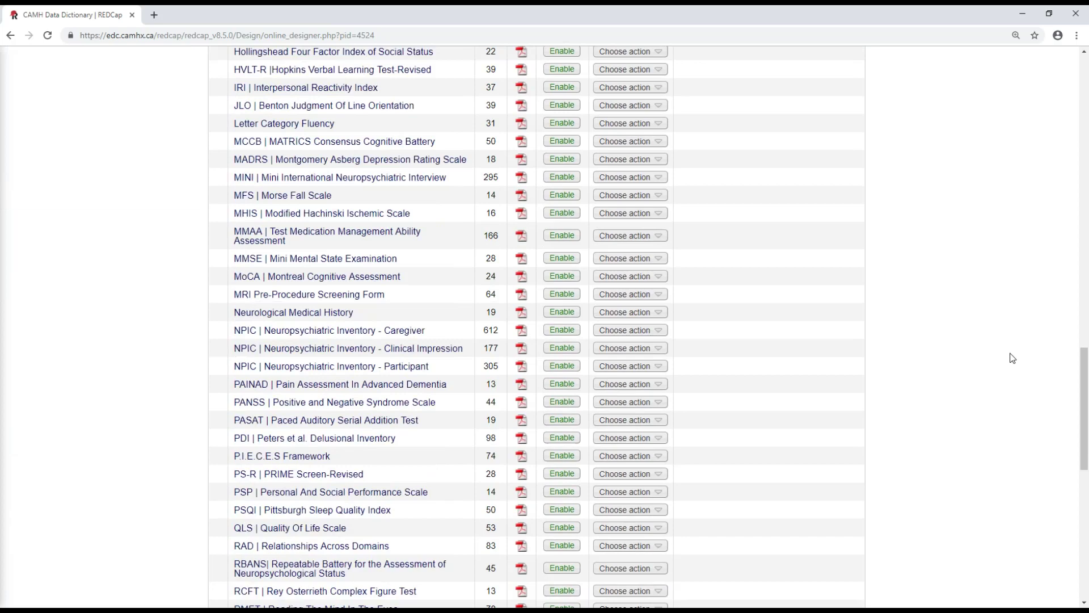
pyautogui.scroll(-2, 1011, 357)
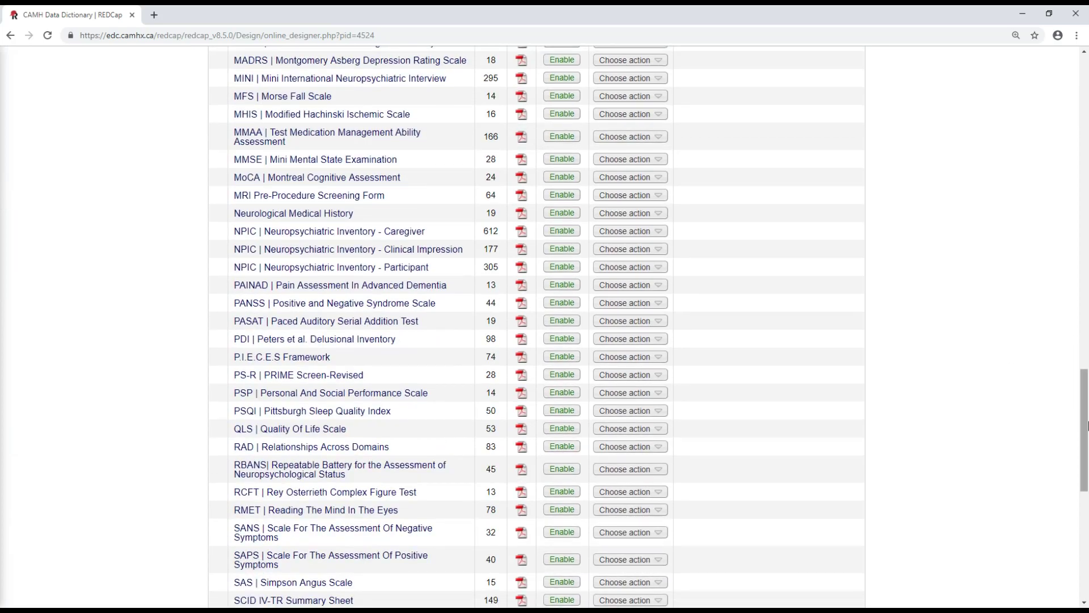
# Download the CVLT-II | California Verbal Learning Test II instrument as a ZIP.
pyautogui.moveTo(1087, 425); pyautogui.dragTo(1075, 233)
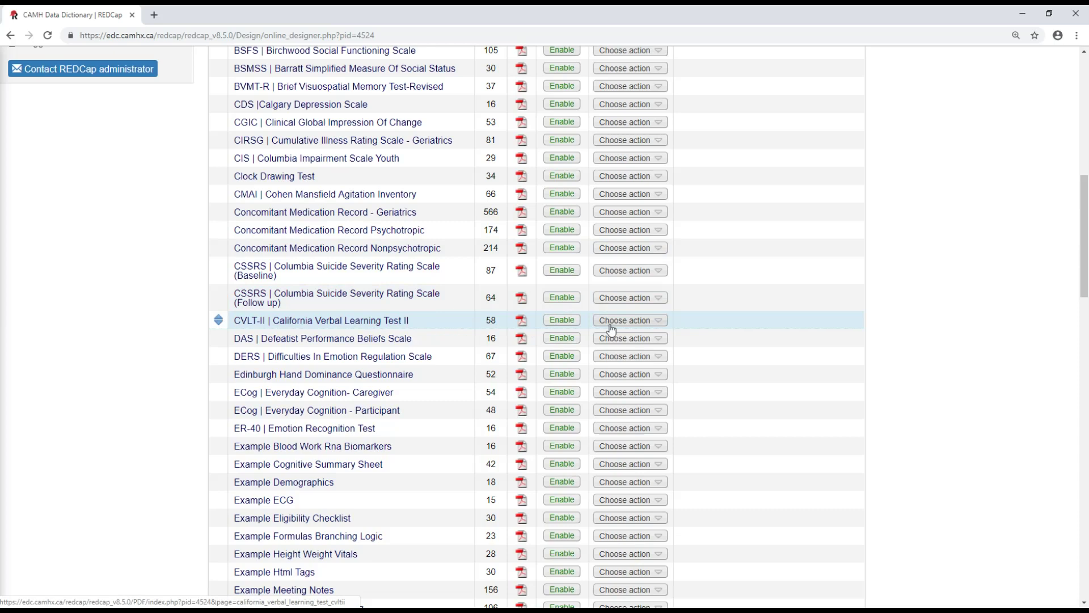
pyautogui.click(634, 324)
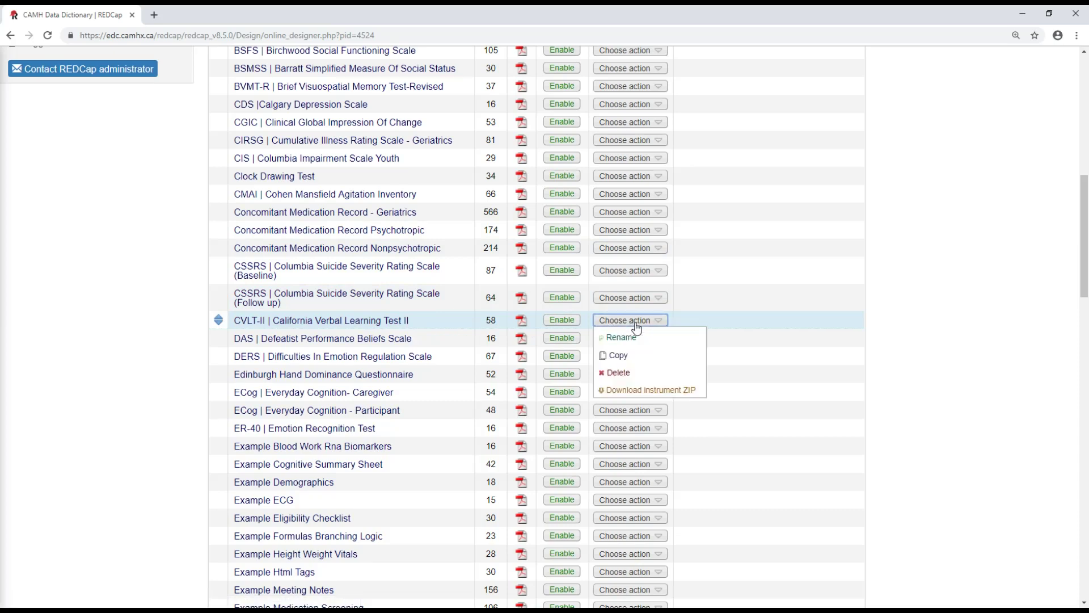
pyautogui.click(640, 391)
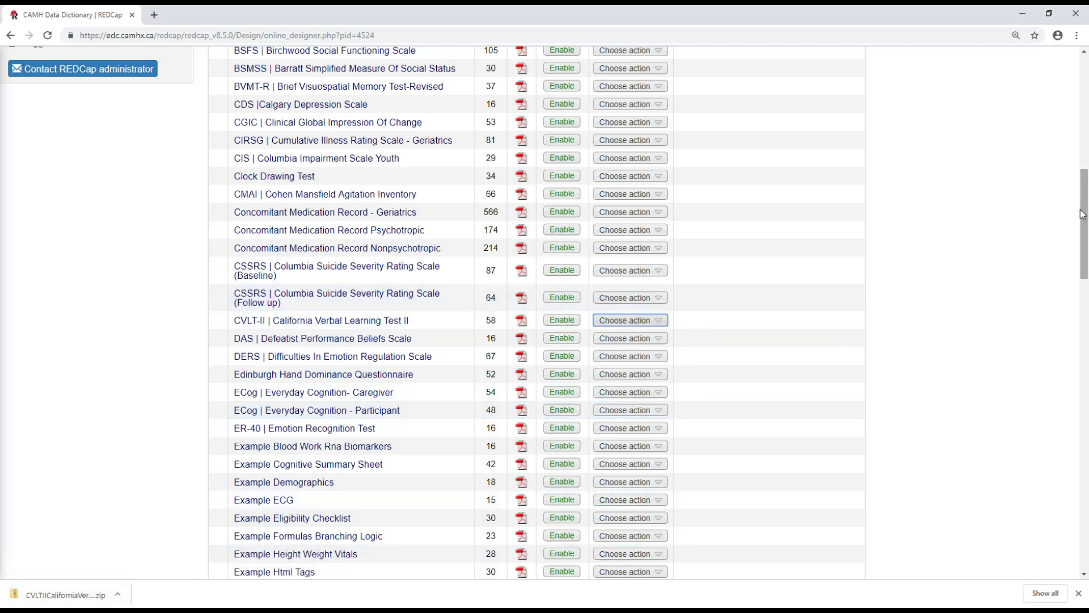
pyautogui.moveTo(1083, 225); pyautogui.dragTo(1086, 114)
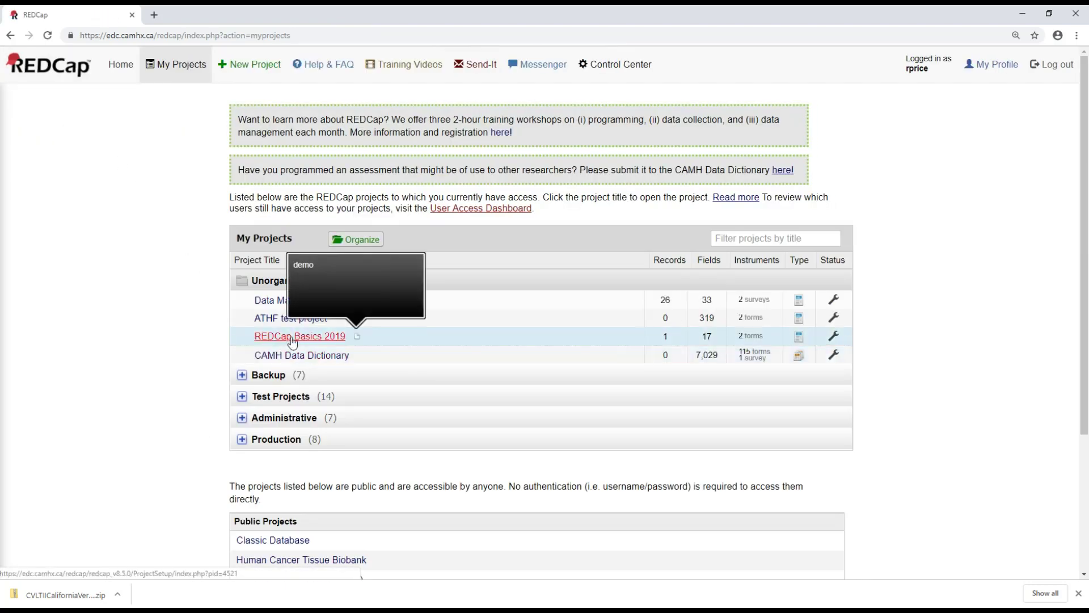
# Upload CVLTIICaliforniaVerb_2019-06-03_1444 ZIP from Downloads into REDCap Basics 2019's Online Designer.
pyautogui.click(293, 339)
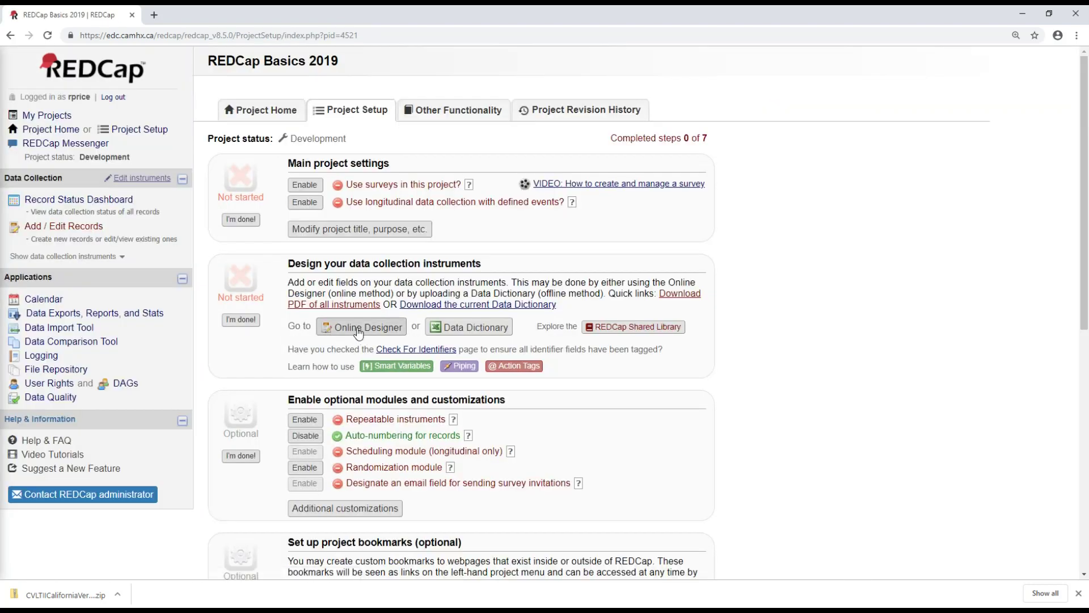
pyautogui.click(359, 333)
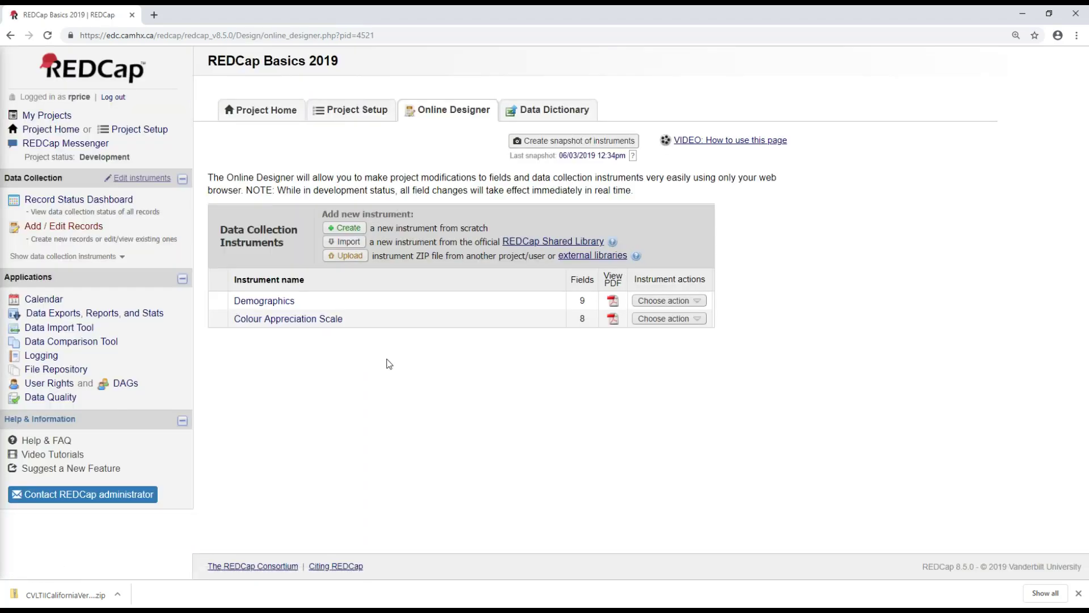
pyautogui.click(353, 256)
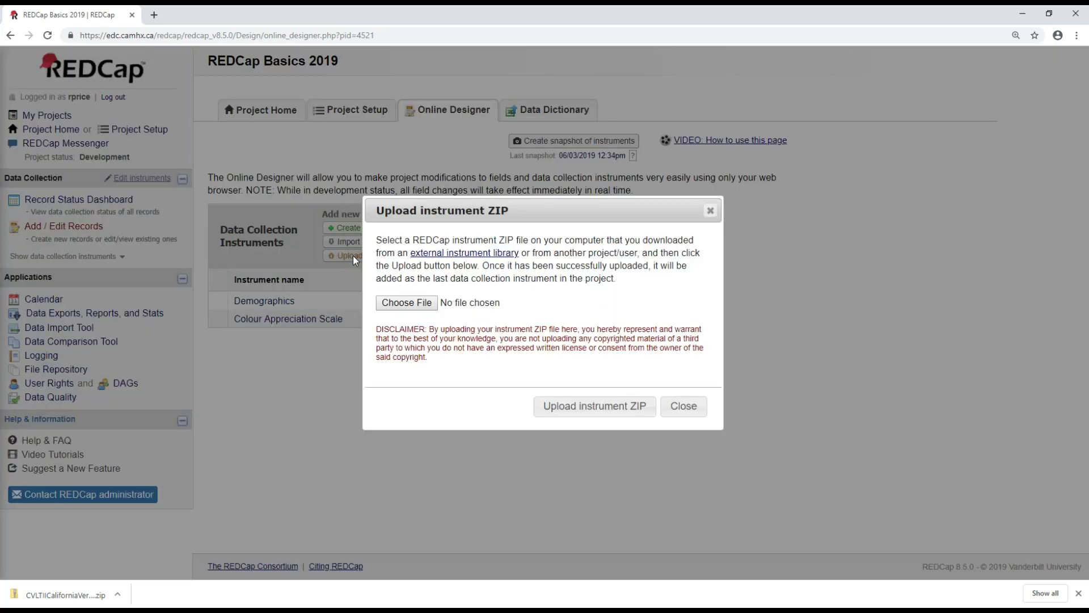
pyautogui.click(400, 304)
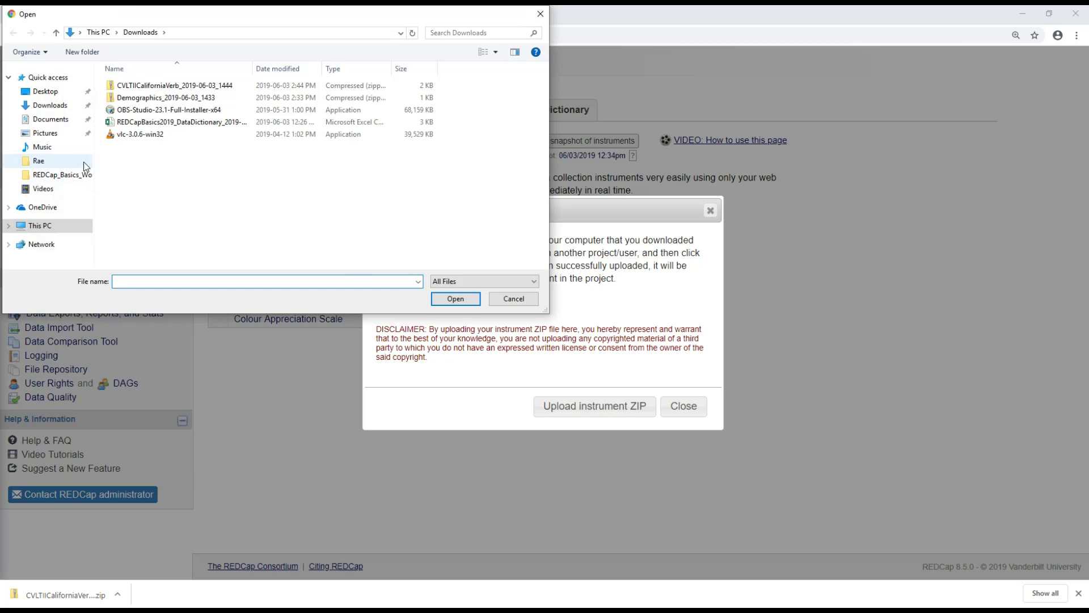
pyautogui.click(53, 108)
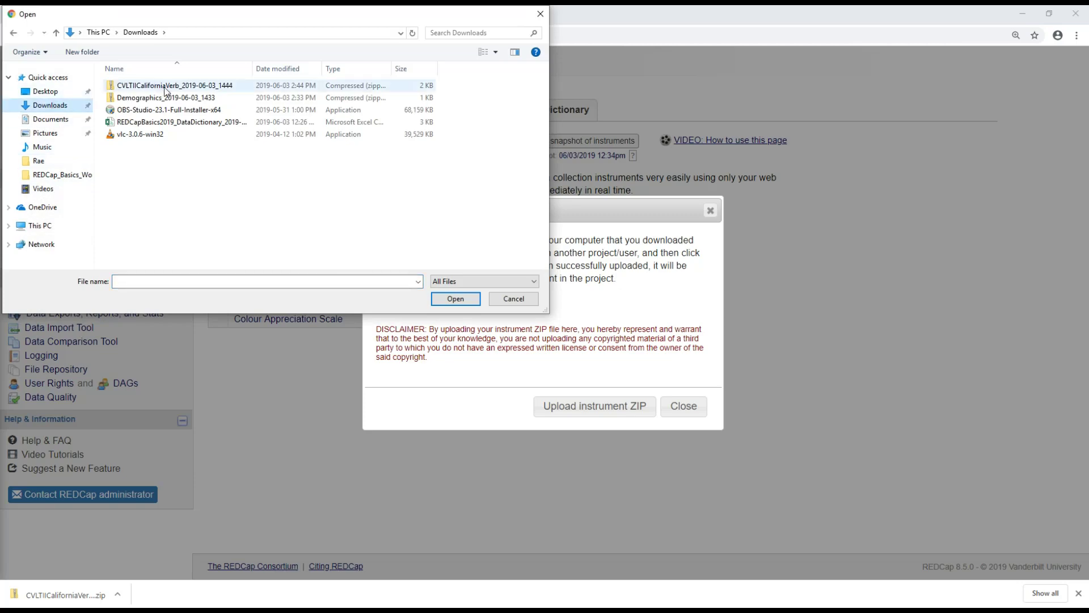
pyautogui.click(181, 87)
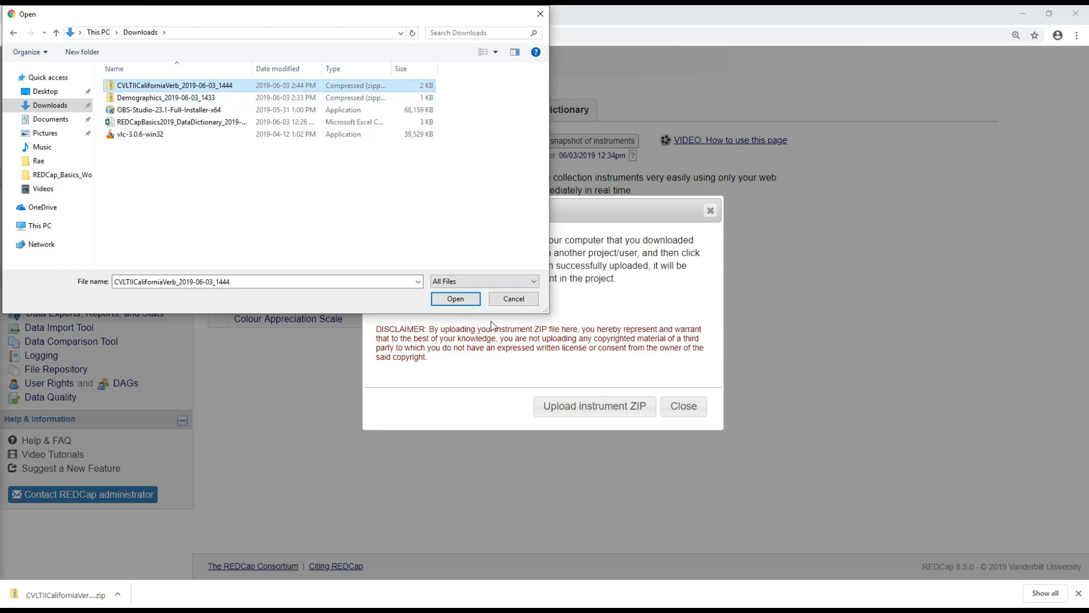
pyautogui.click(455, 299)
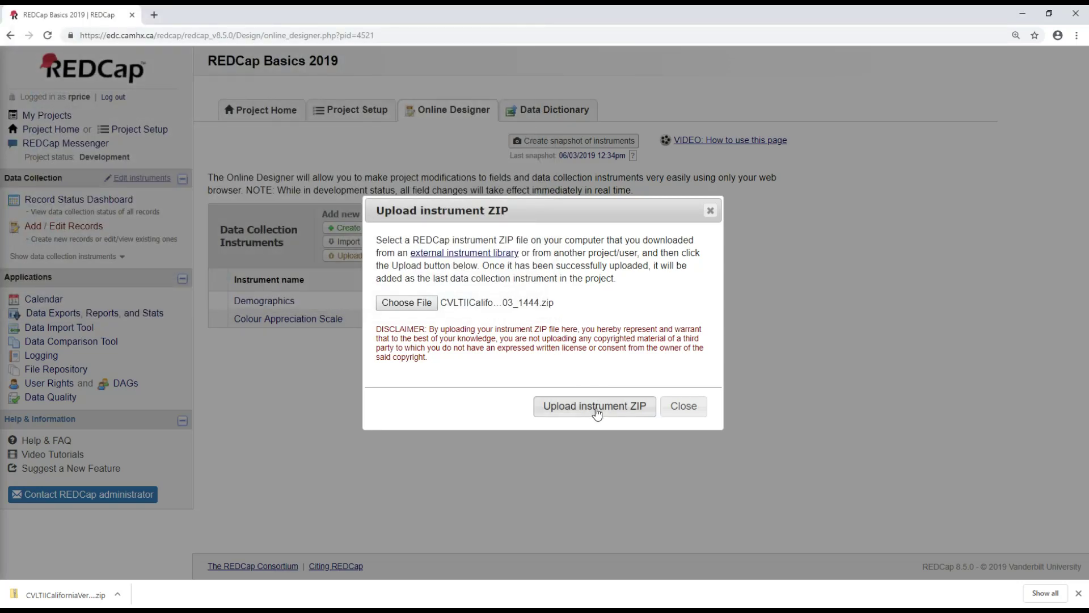
pyautogui.click(596, 407)
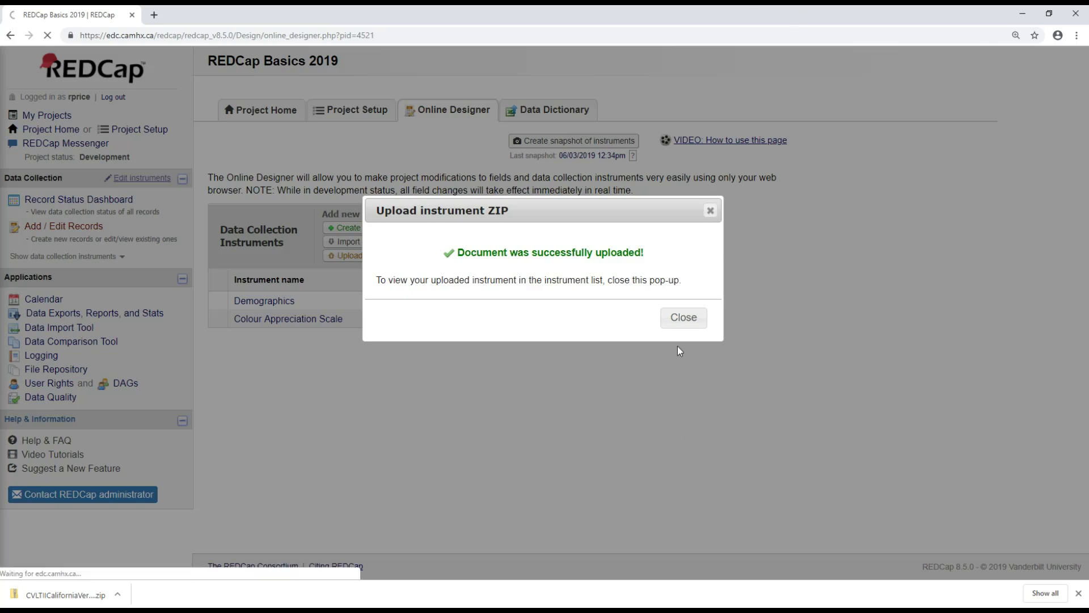
pyautogui.click(681, 317)
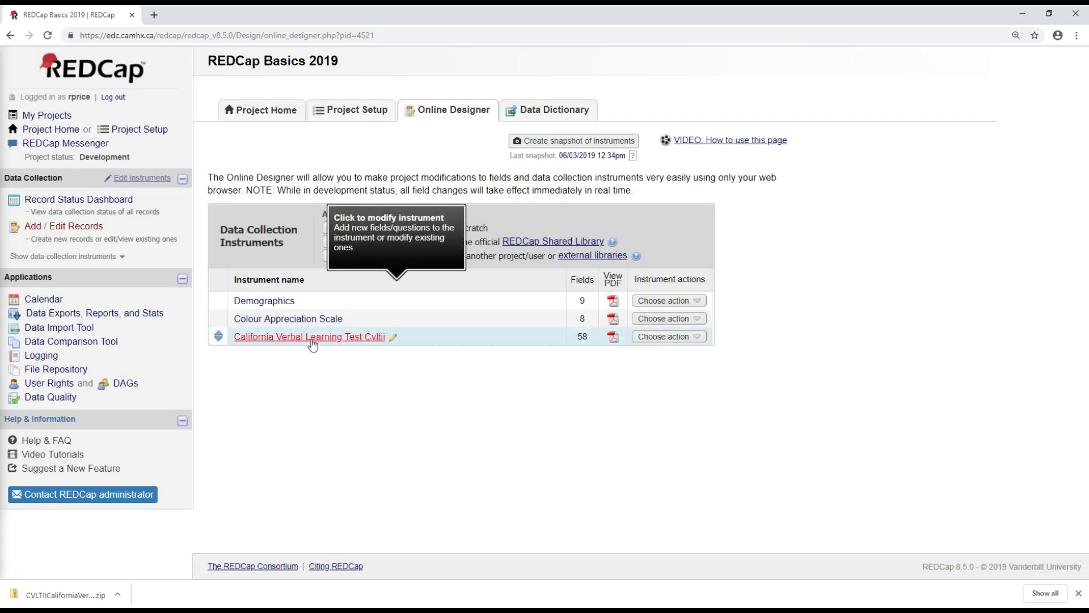
pyautogui.click(288, 339)
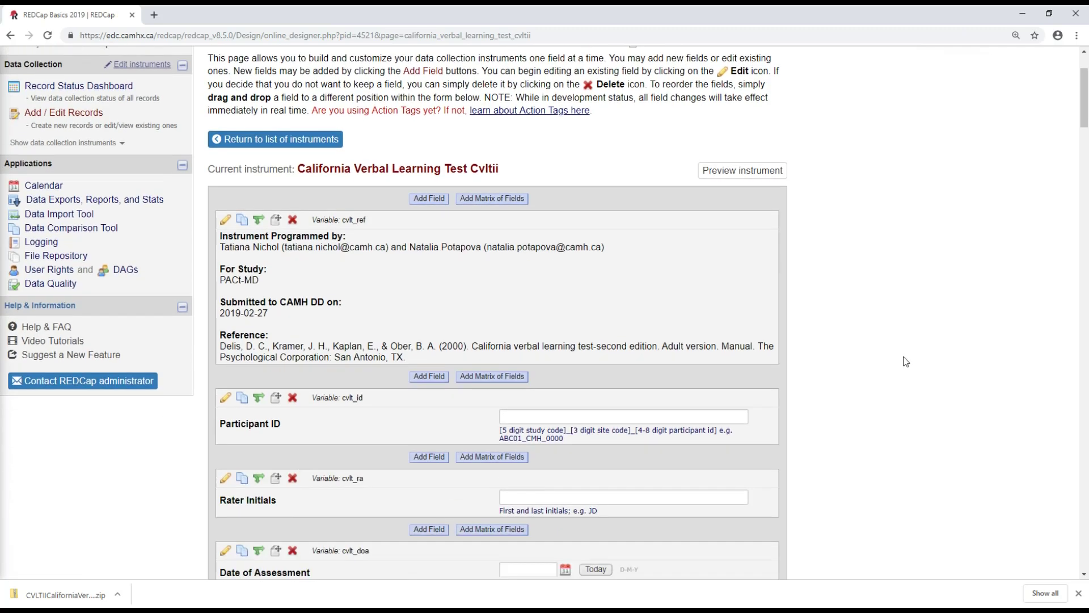
pyautogui.scroll(-3, 905, 360)
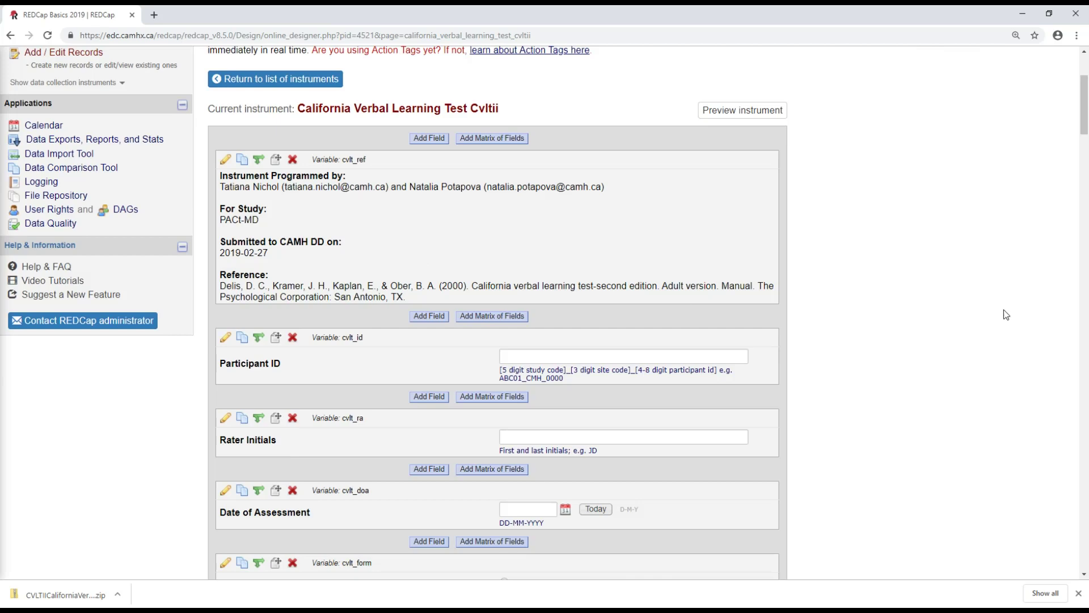
pyautogui.scroll(-1, 939, 425)
pyautogui.scroll(-8, 937, 423)
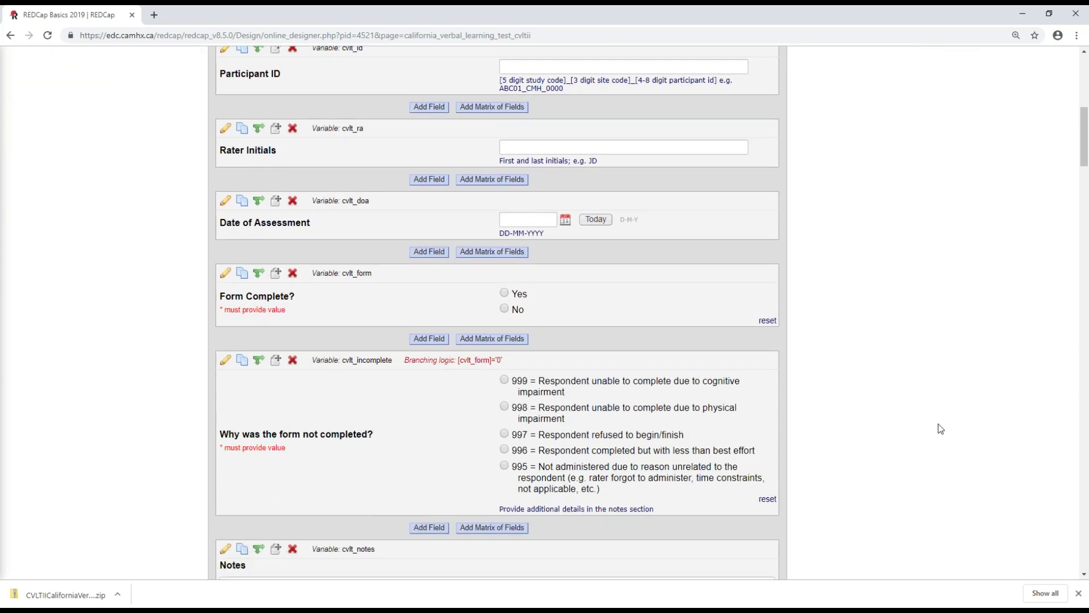
pyautogui.scroll(-5, 938, 424)
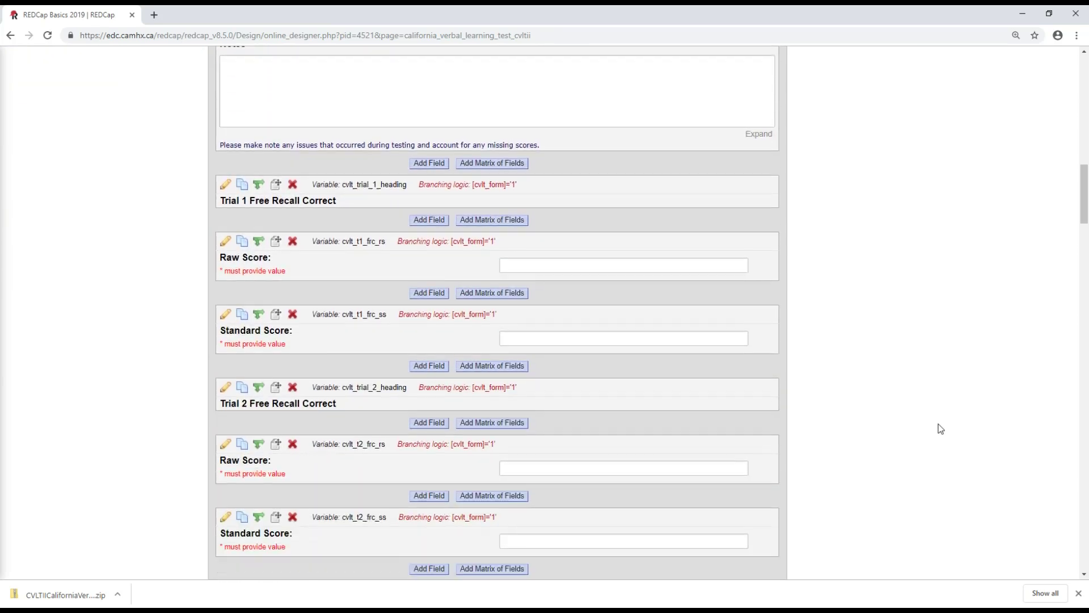
pyautogui.scroll(-7, 938, 429)
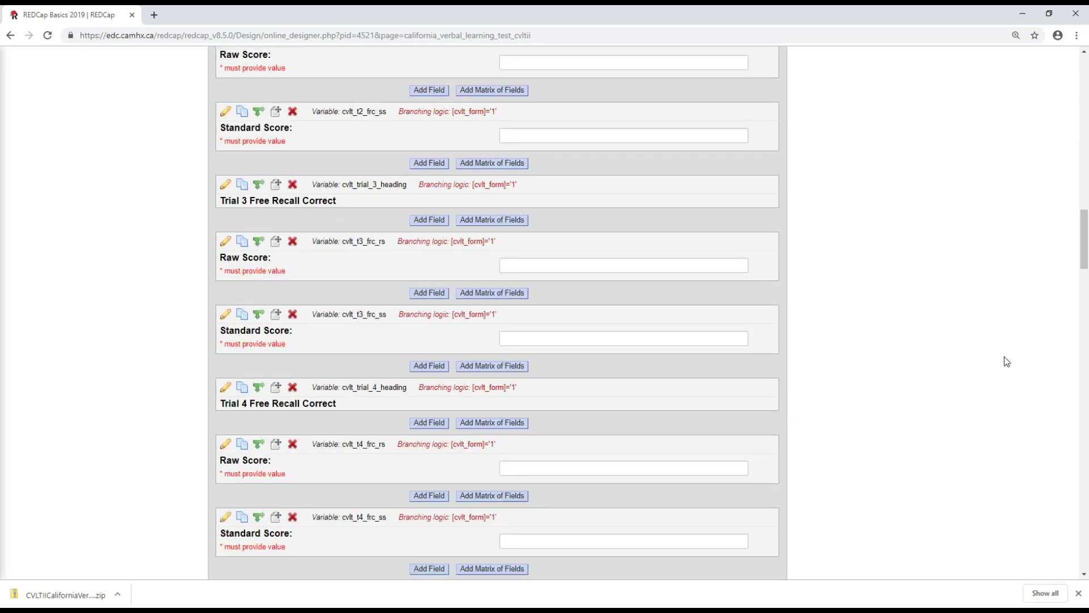
pyautogui.moveTo(1085, 253); pyautogui.dragTo(1084, 65)
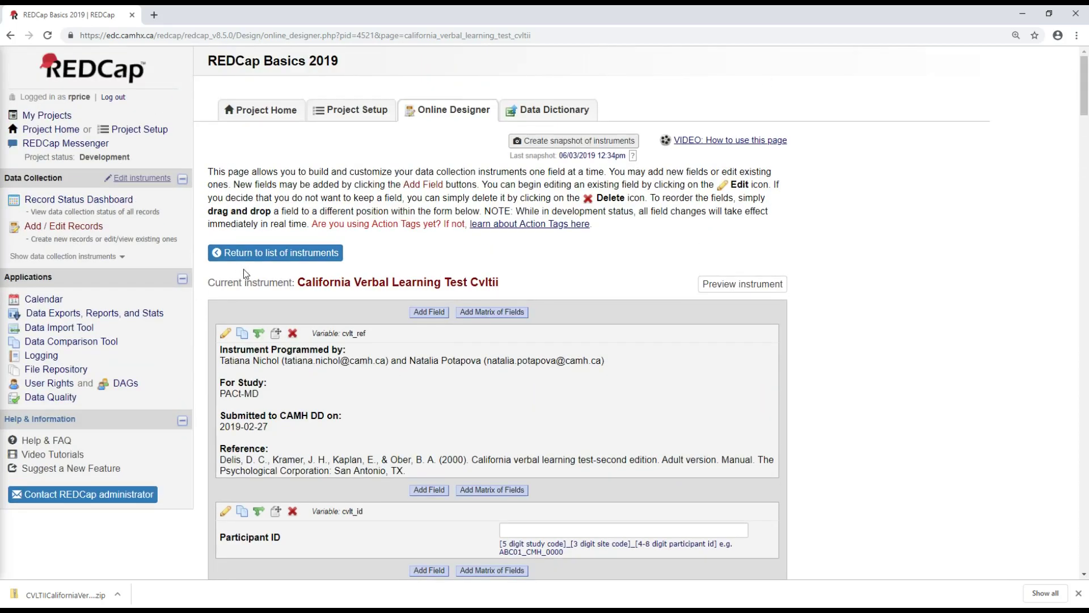
pyautogui.click(257, 255)
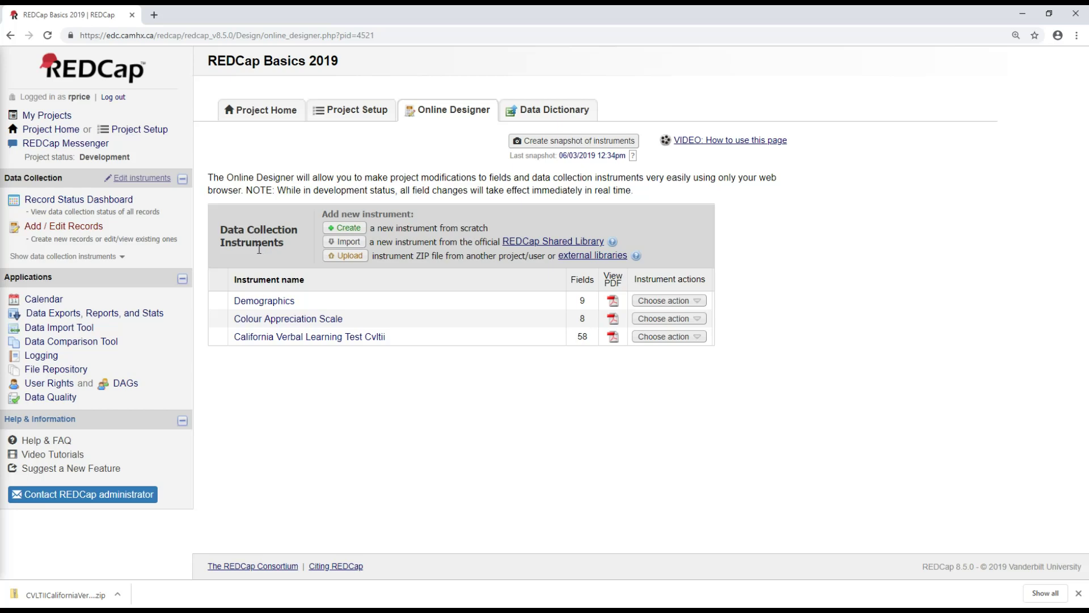
# Review California Verbal Learning Test Cvltii fields from Participant ID through the trial recall scores.
pyautogui.click(297, 343)
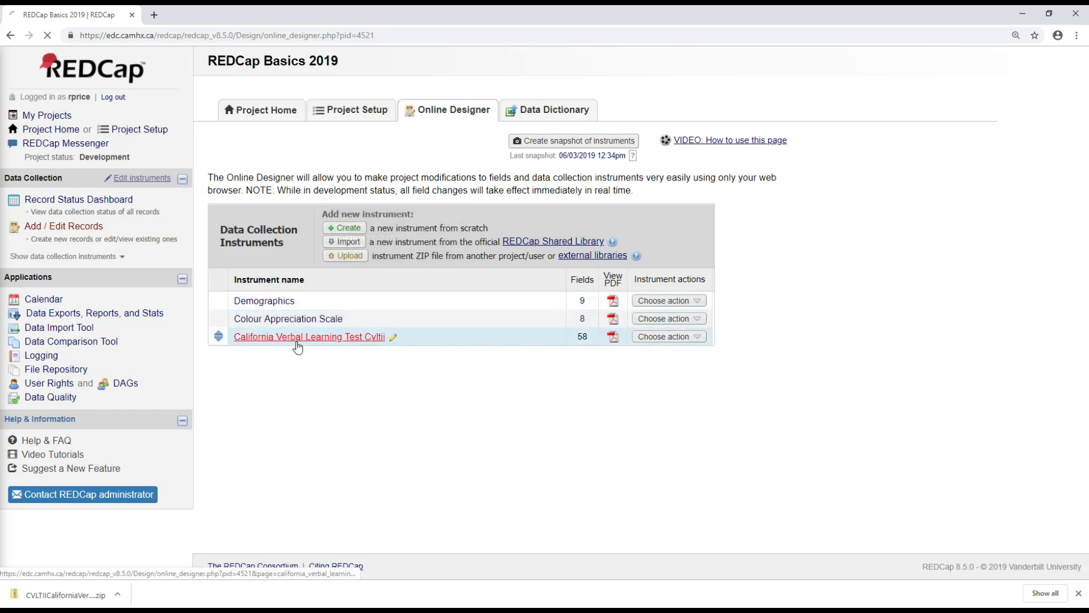
pyautogui.scroll(-6, 835, 332)
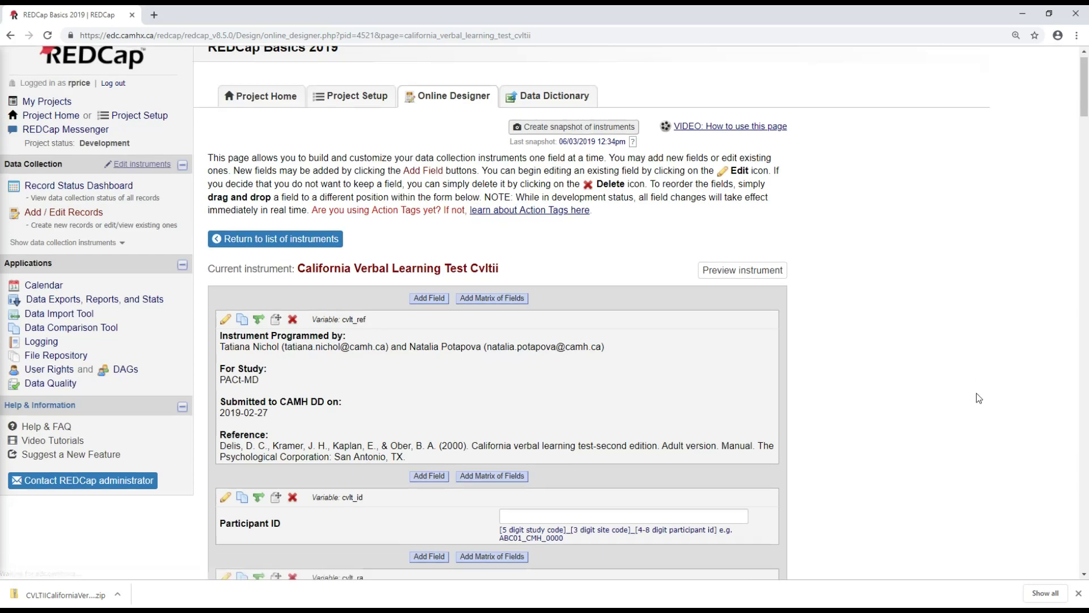
pyautogui.scroll(4, 698, 505)
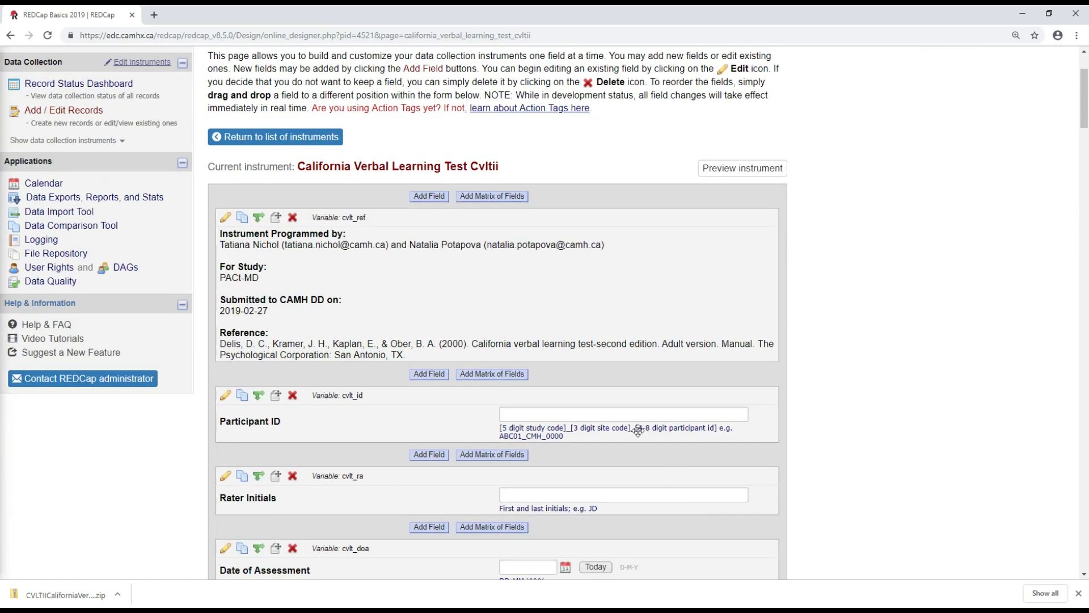
pyautogui.scroll(-6, 692, 351)
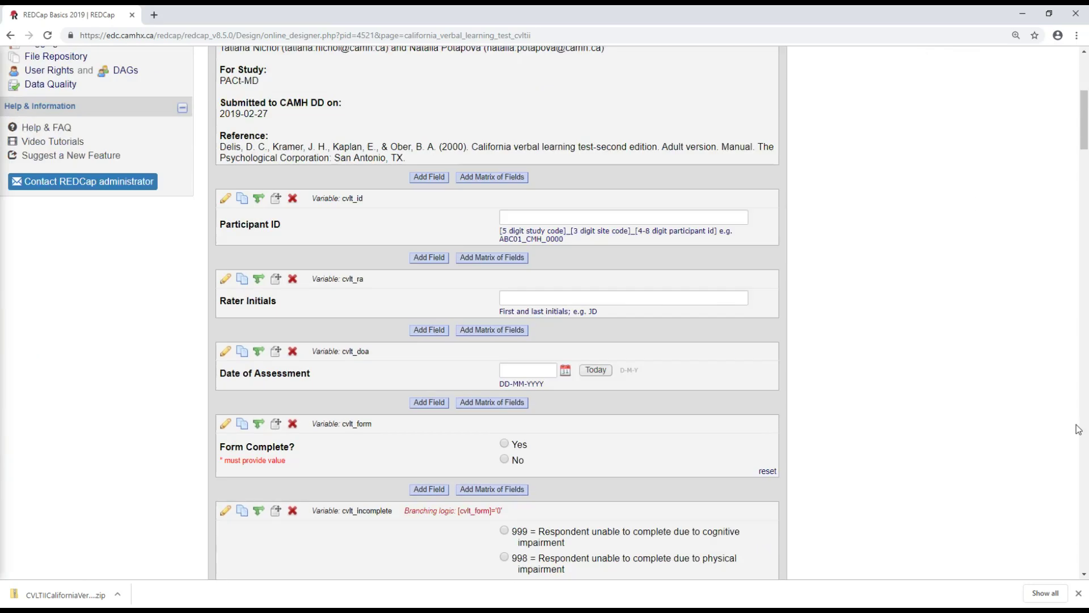
pyautogui.scroll(-6, 1084, 165)
pyautogui.scroll(-3, 1084, 185)
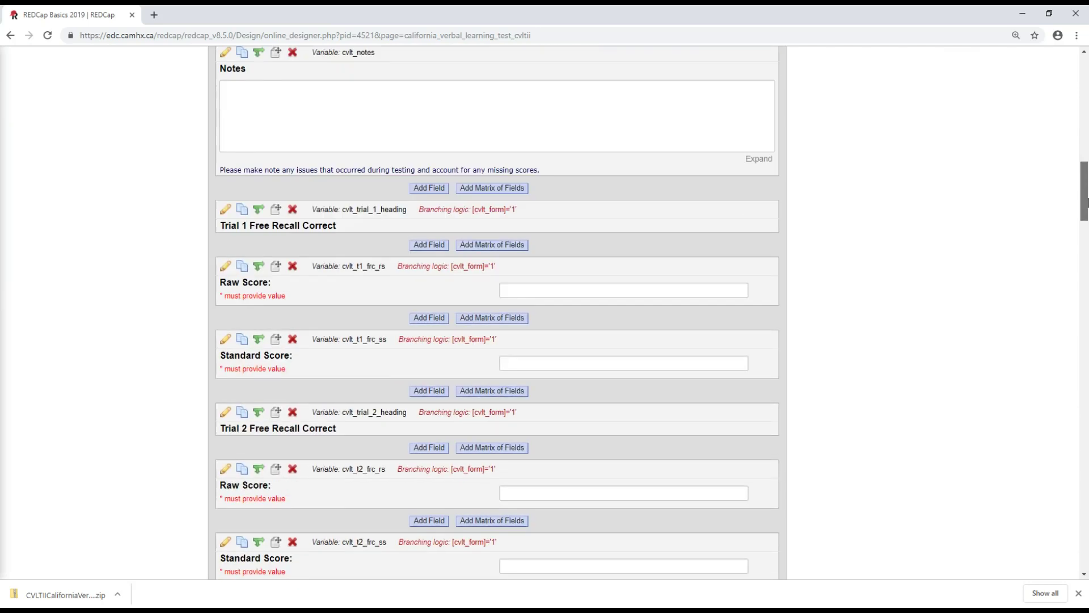
pyautogui.scroll(-3, 955, 361)
pyautogui.scroll(-9, 954, 358)
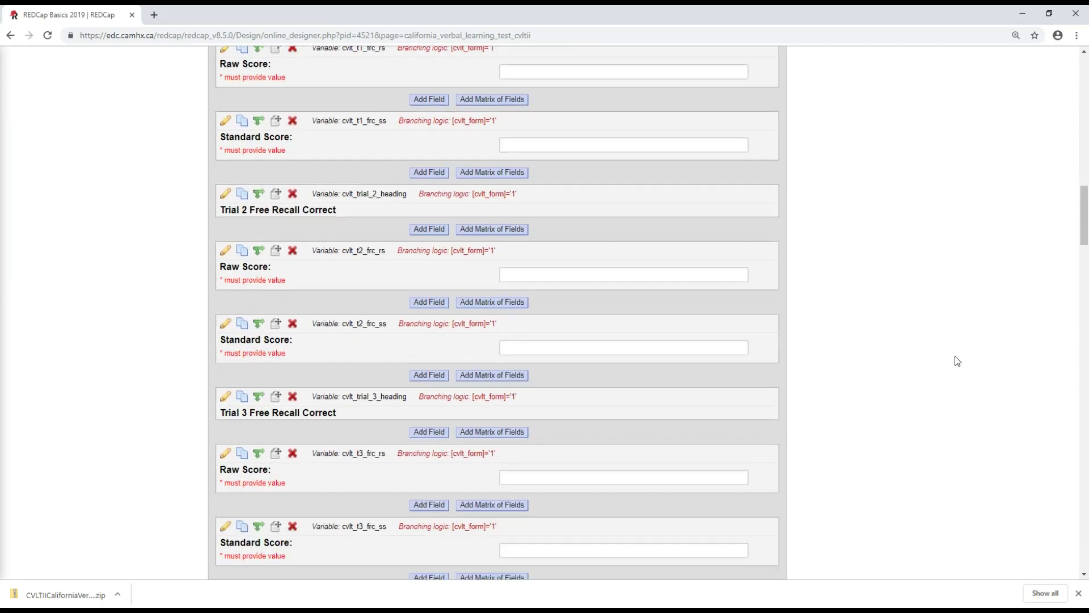
pyautogui.scroll(-4, 958, 352)
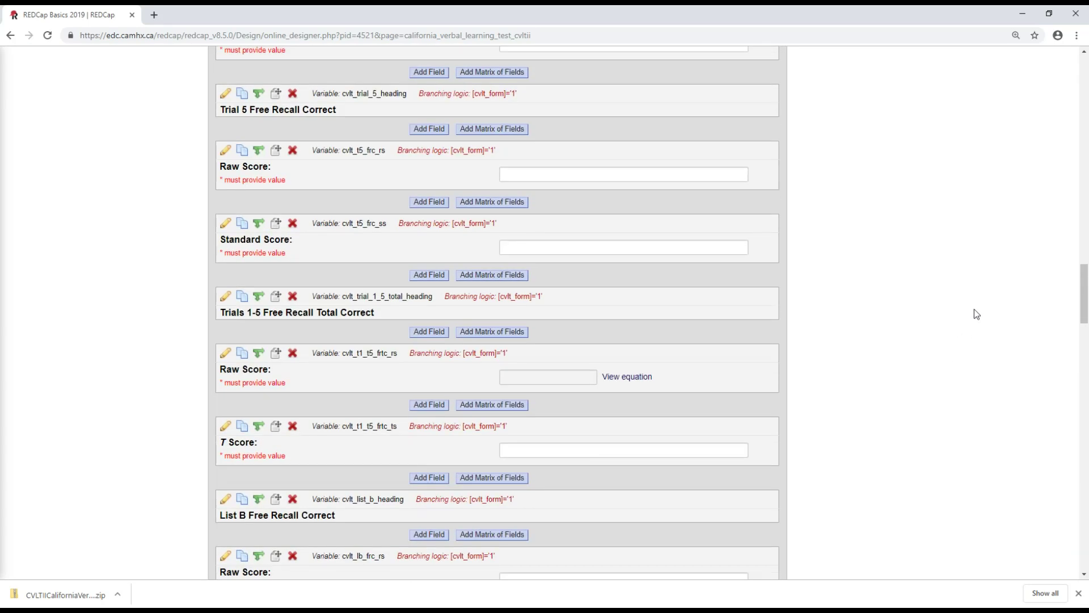
pyautogui.moveTo(1084, 292); pyautogui.dragTo(1069, 84)
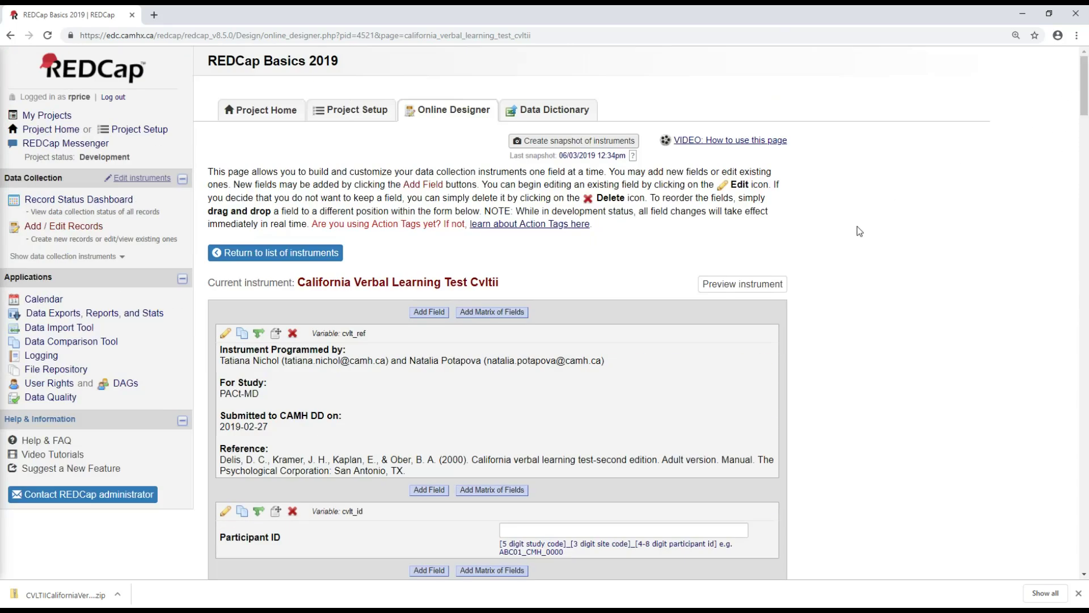